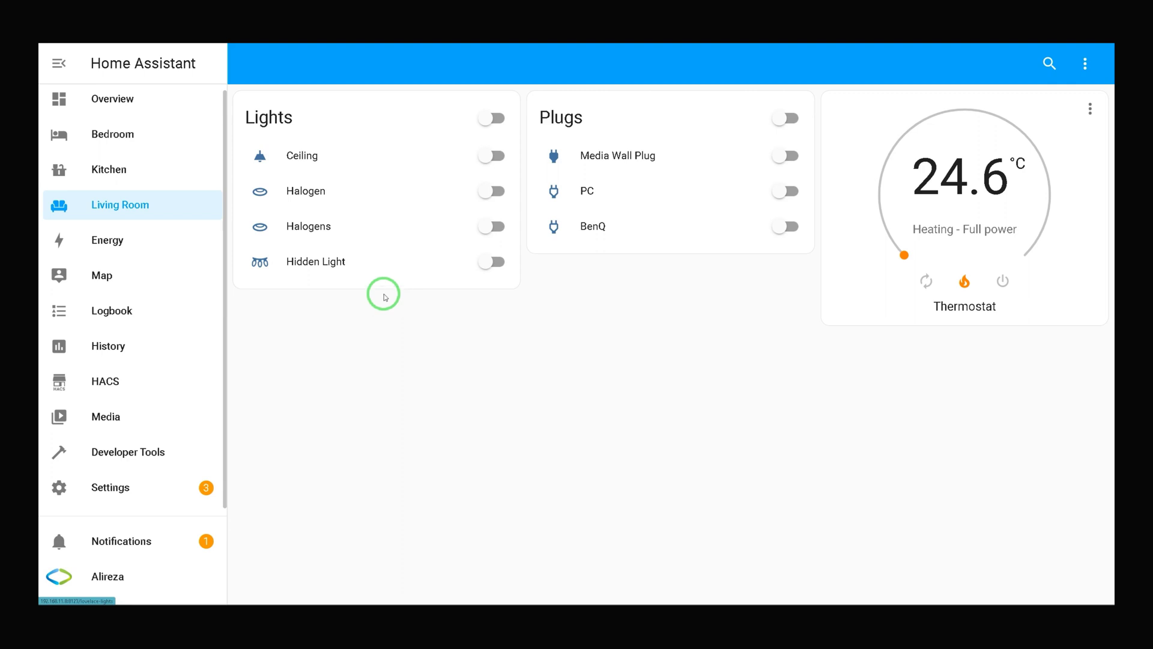
# - Expand the labelled sidebar and go to Settings > Add-ons to view the installed add-ons
pyautogui.click(58, 60)
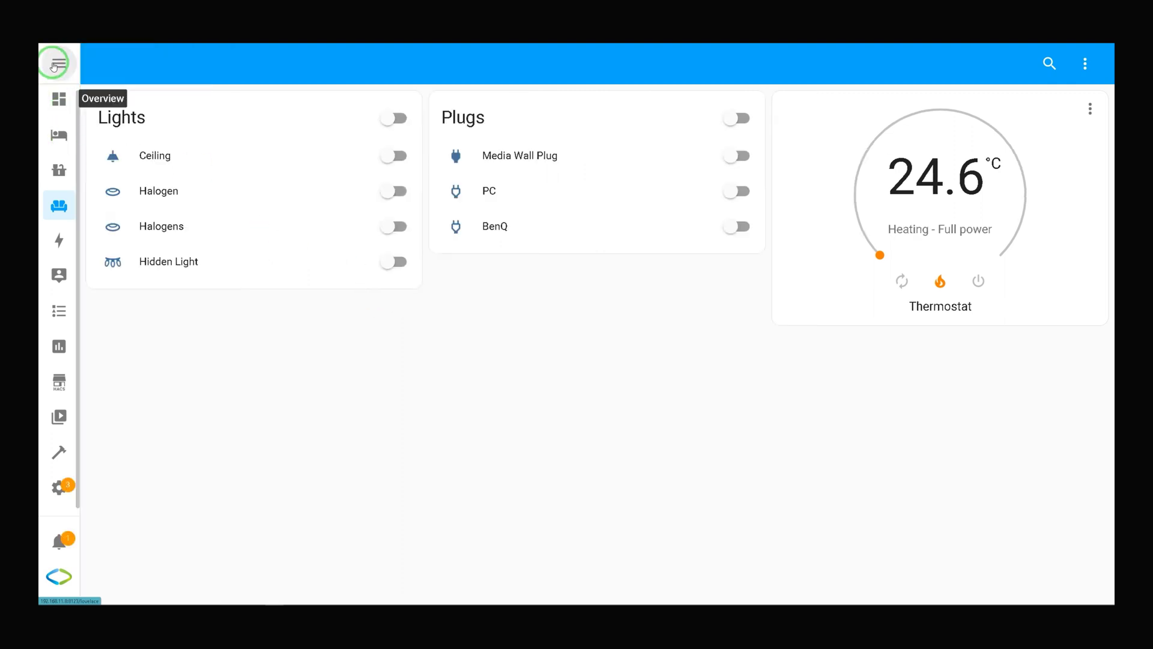
pyautogui.click(58, 62)
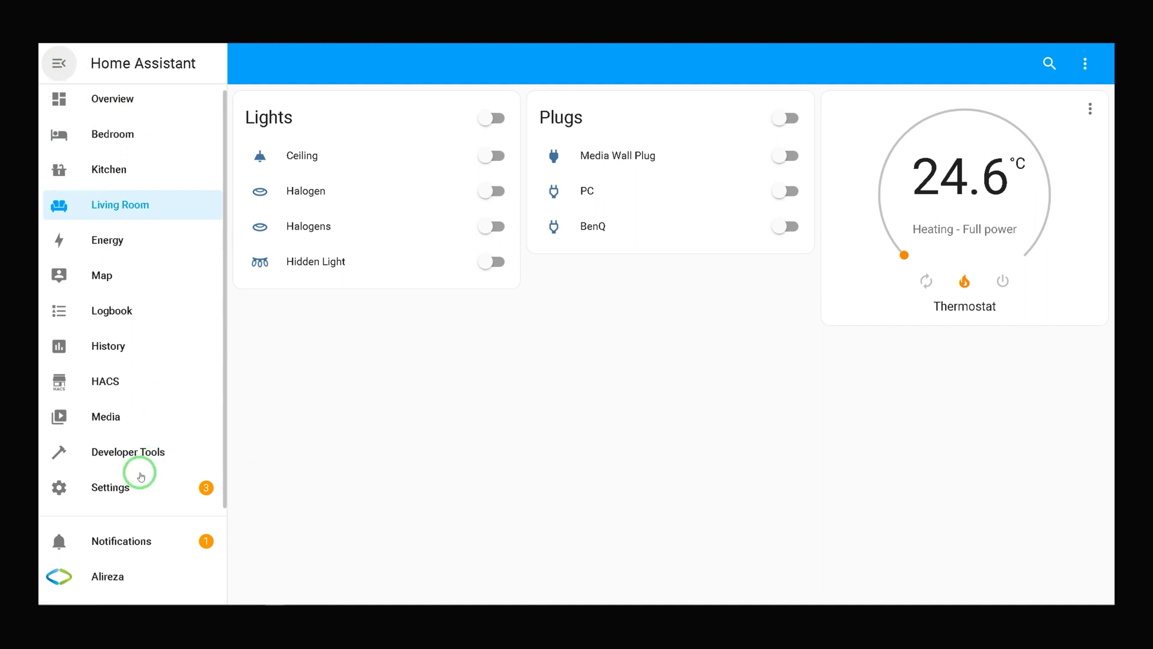
pyautogui.click(111, 488)
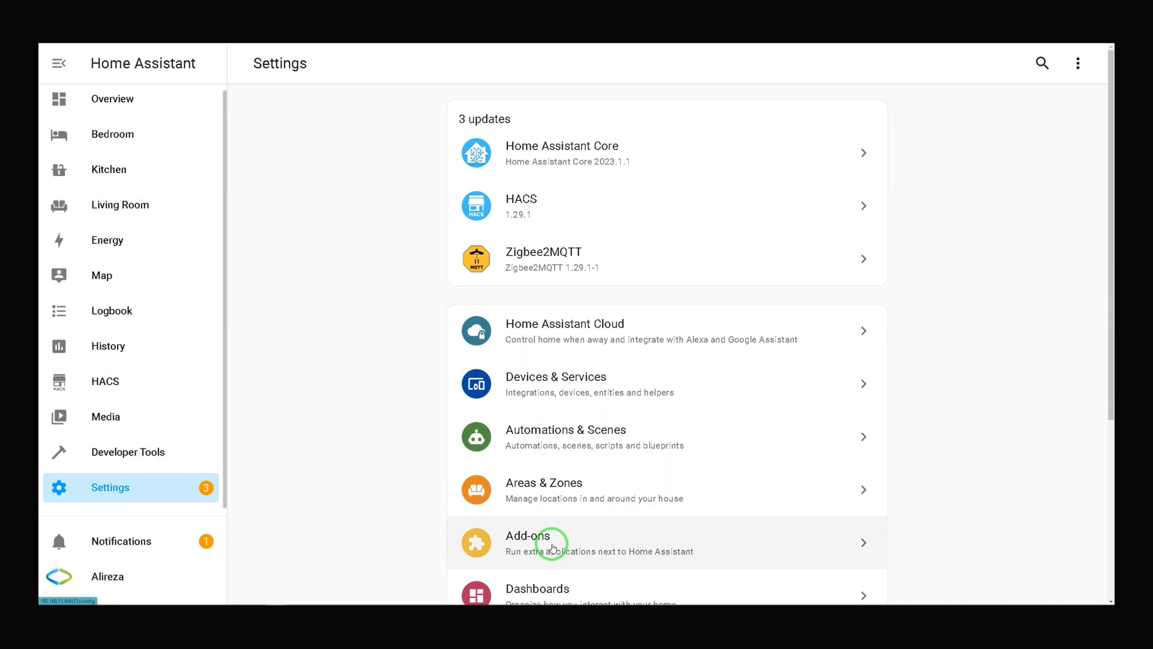
pyautogui.click(553, 547)
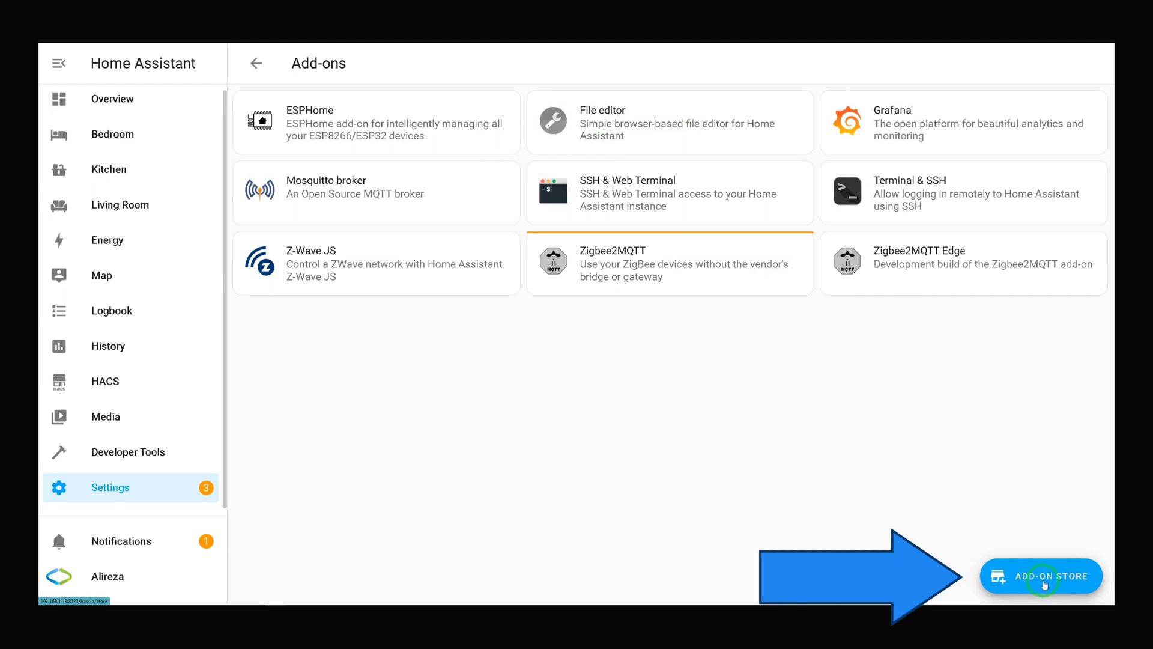
# - Search the Add-on Store for 'fil' and open the File editor add-on's page
pyautogui.click(1044, 578)
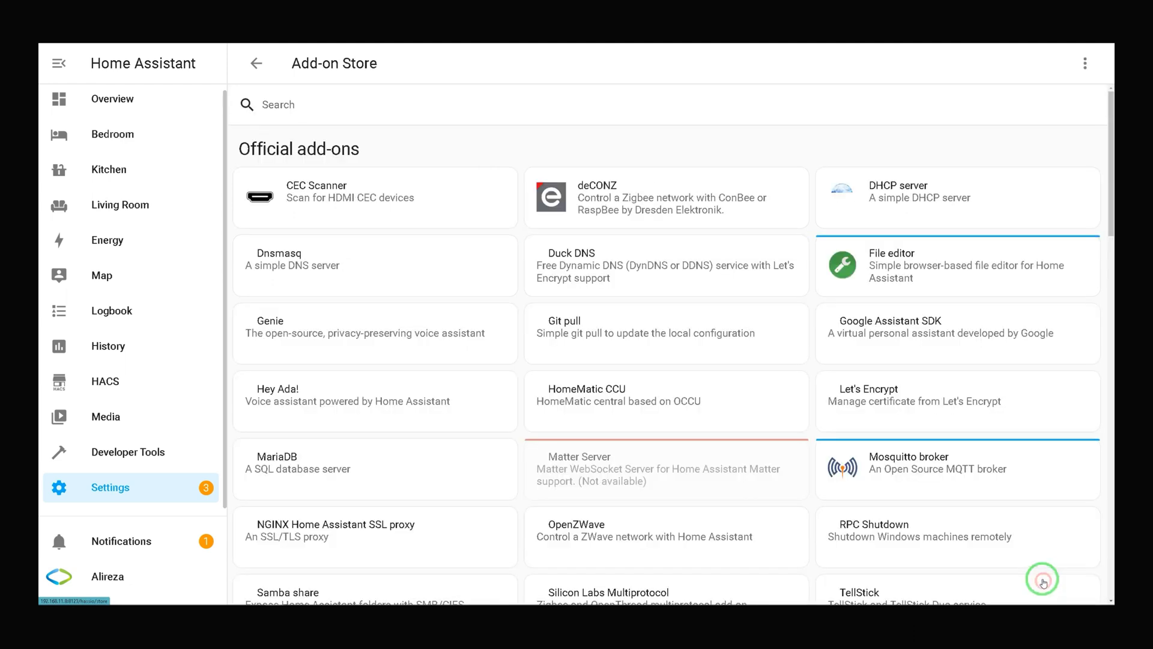
pyautogui.click(392, 107)
pyautogui.write('fi')
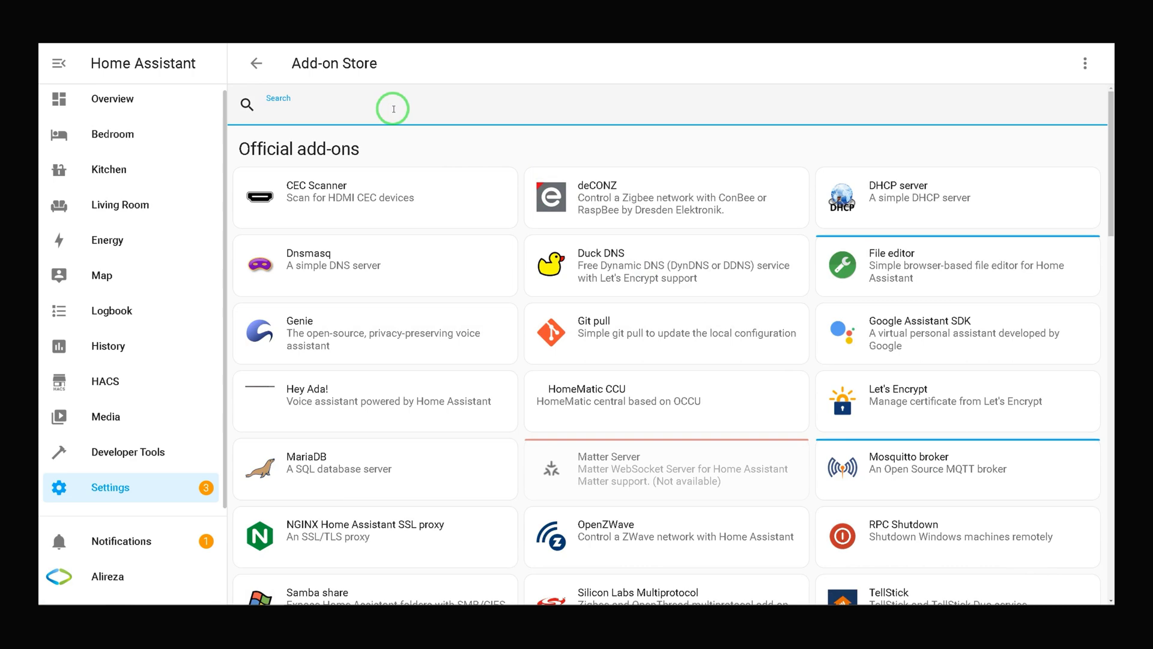
pyautogui.write('le')
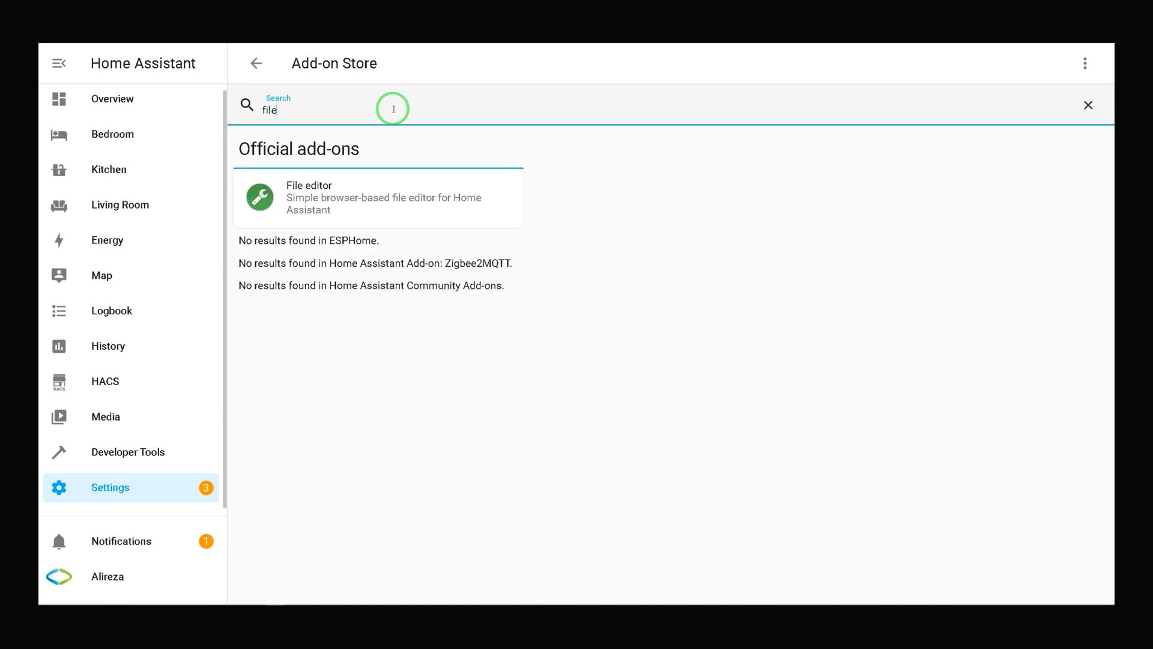
pyautogui.click(400, 203)
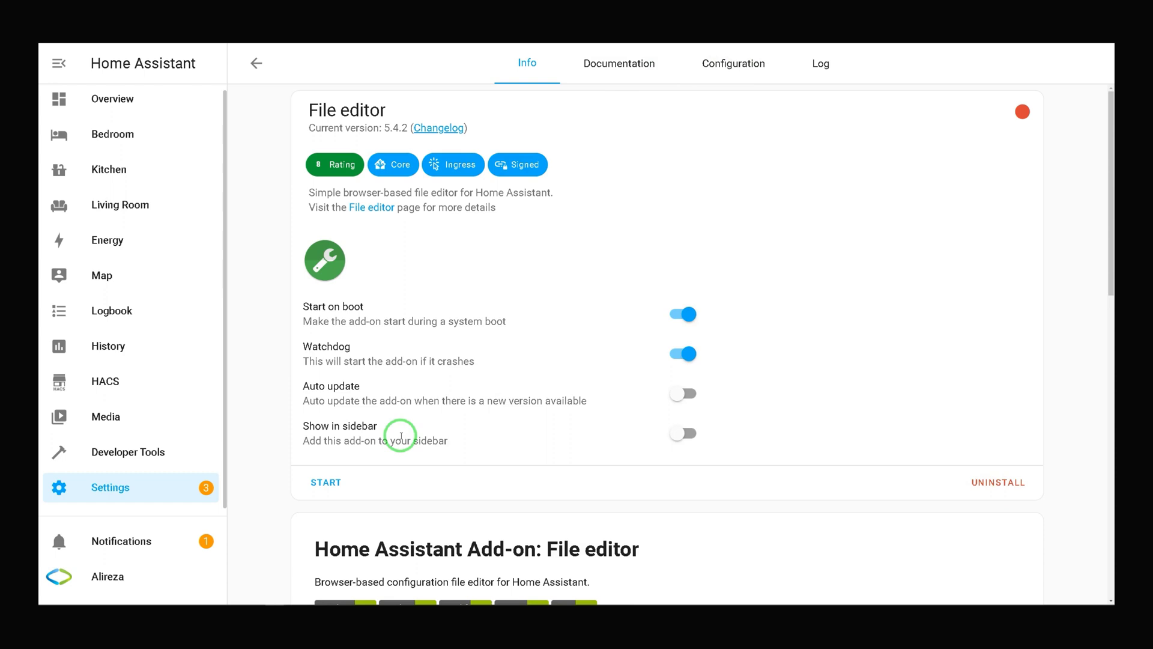
# - Start the File editor add-on and open its web UI, retrying after a 502 Bad Gateway error
pyautogui.click(332, 487)
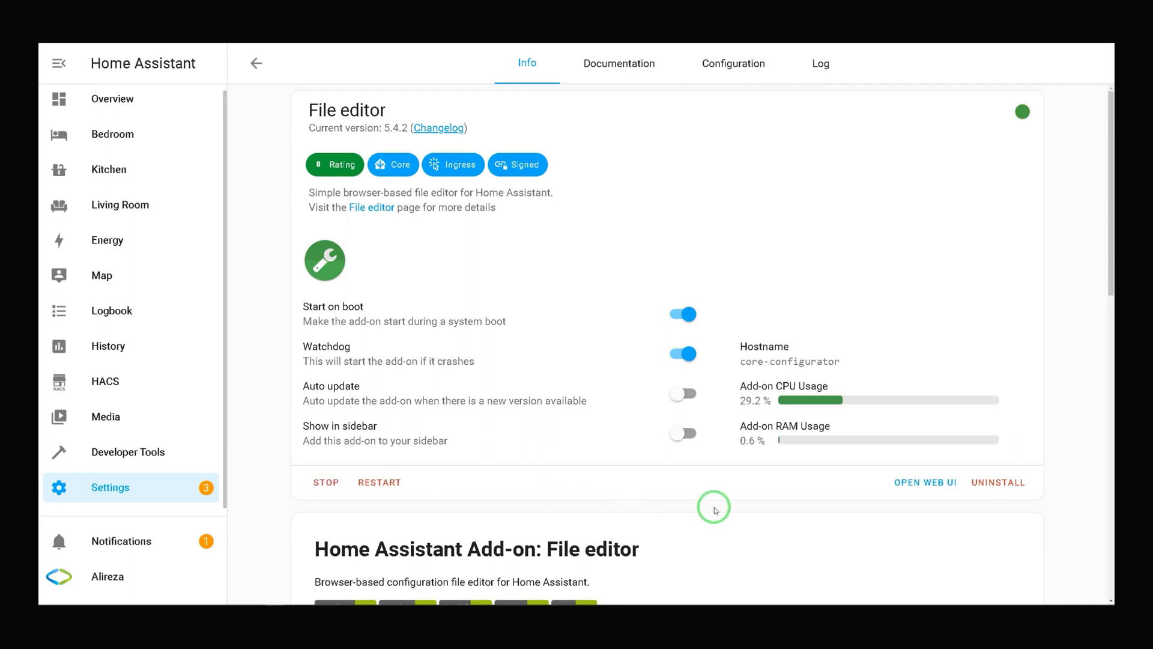
pyautogui.click(918, 492)
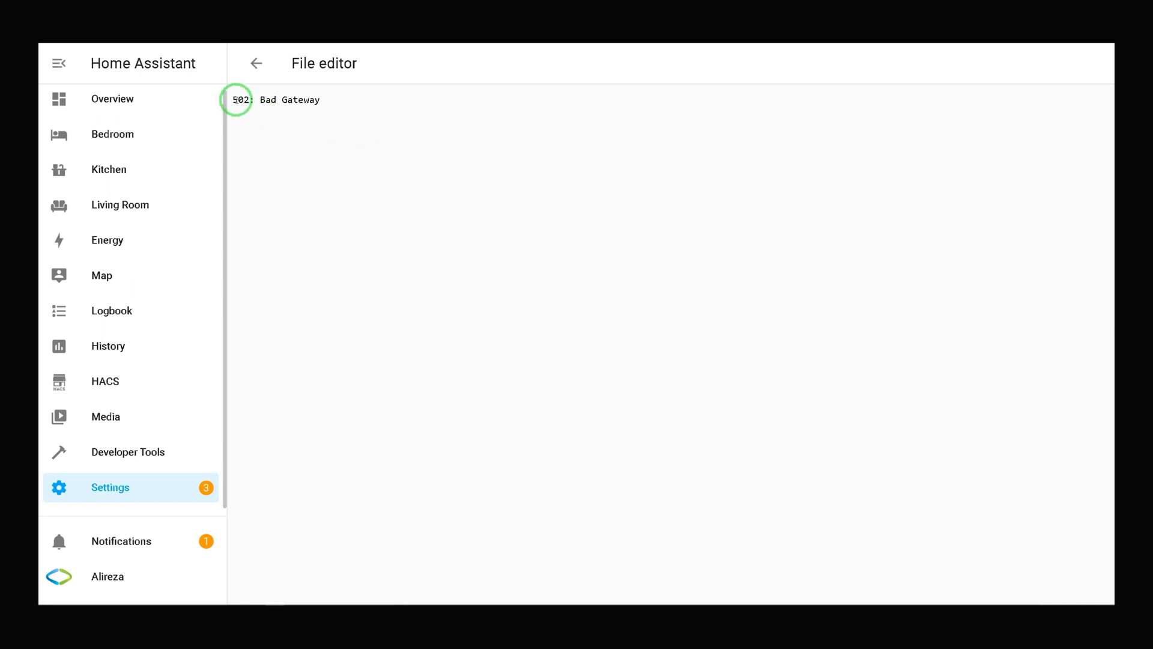
pyautogui.moveTo(234, 99); pyautogui.dragTo(319, 99)
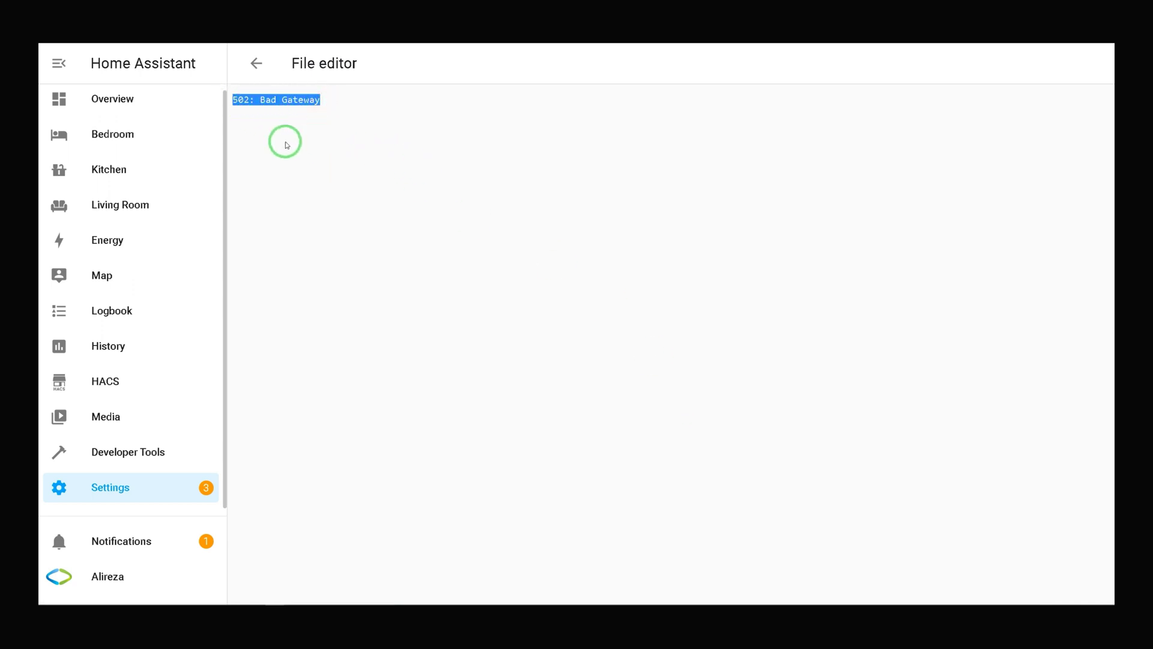
pyautogui.click(256, 68)
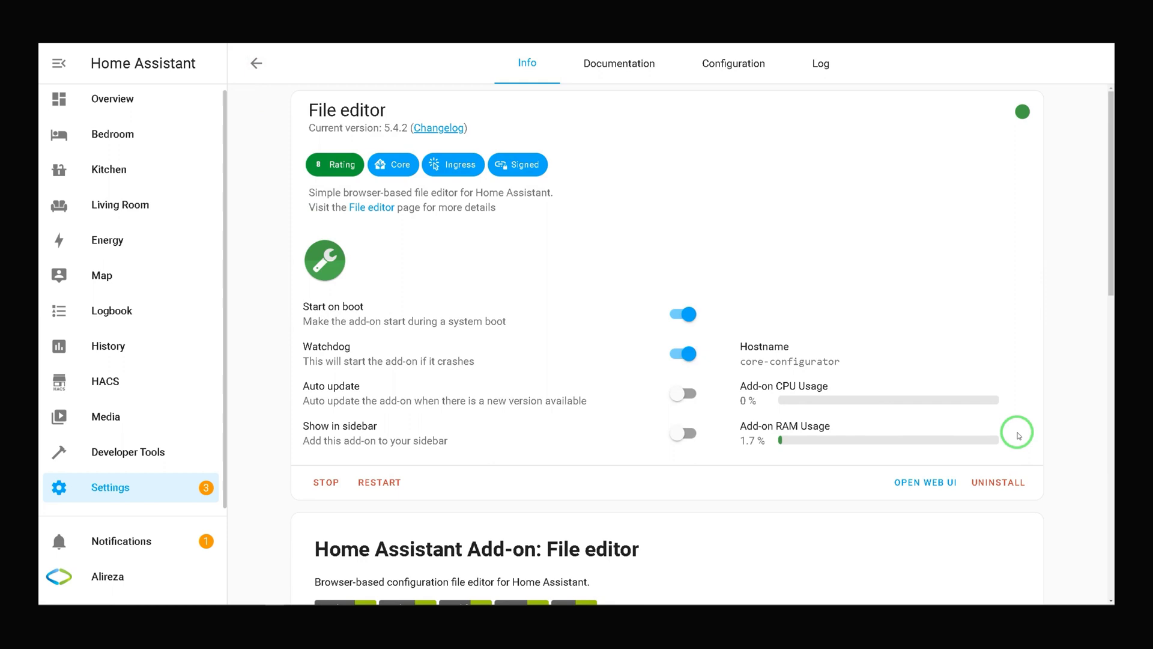
pyautogui.click(936, 488)
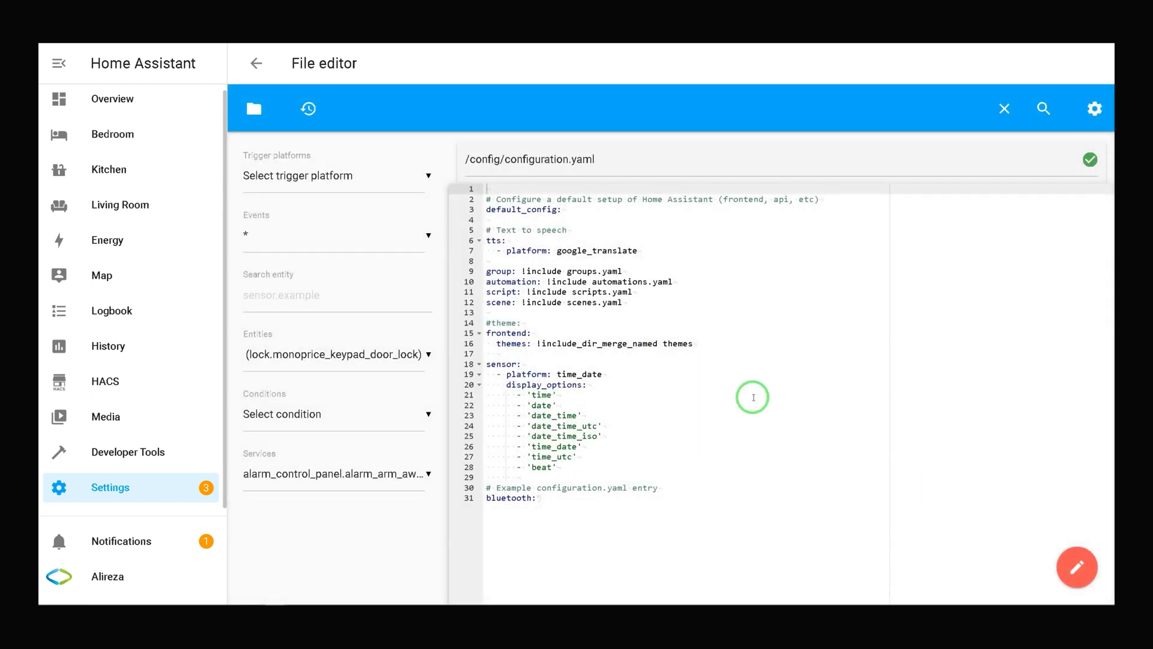
# - Load configuration.yaml in the File editor and add blank lines after the 'beat' line 28
pyautogui.click(254, 108)
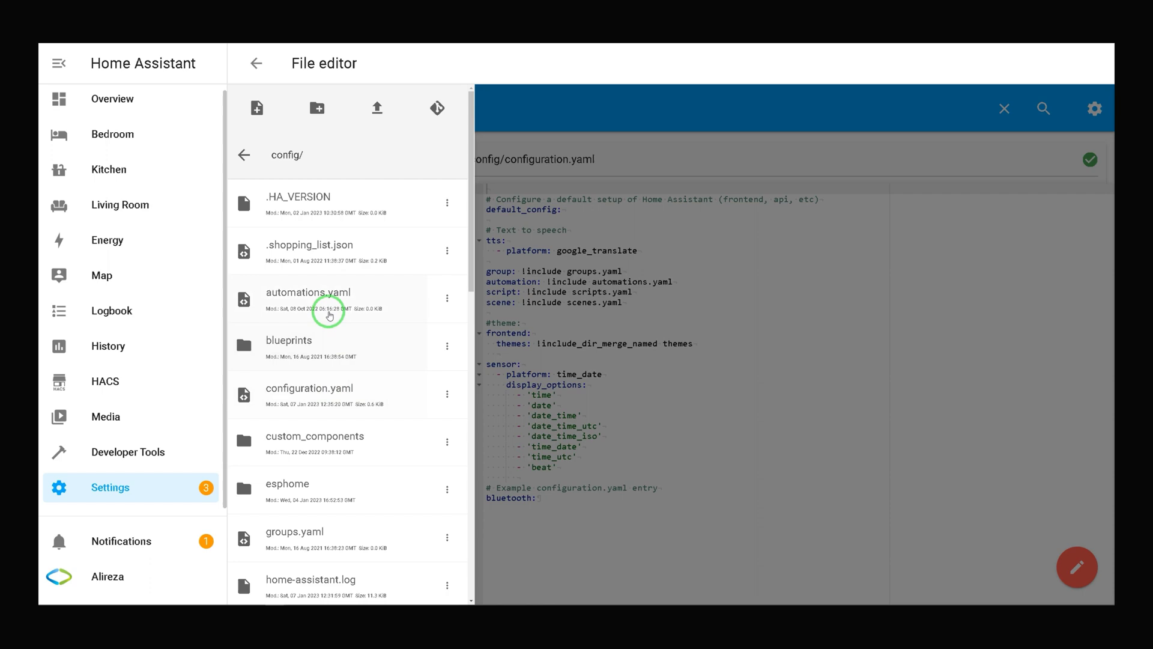
pyautogui.click(324, 301)
pyautogui.click(323, 396)
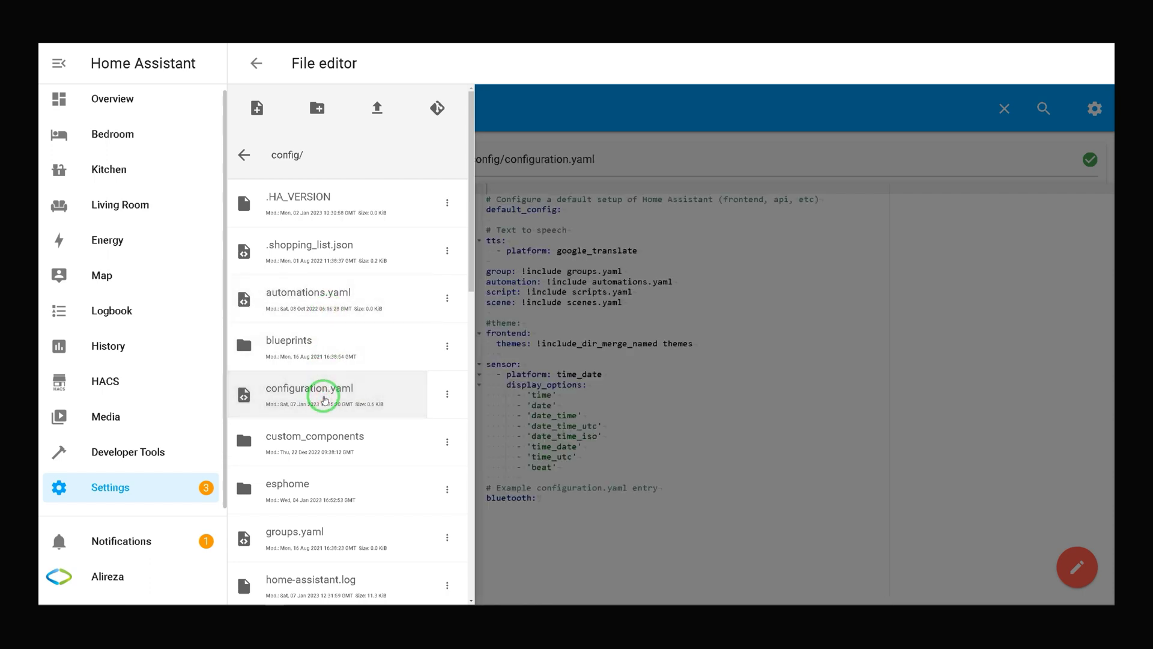
pyautogui.click(689, 439)
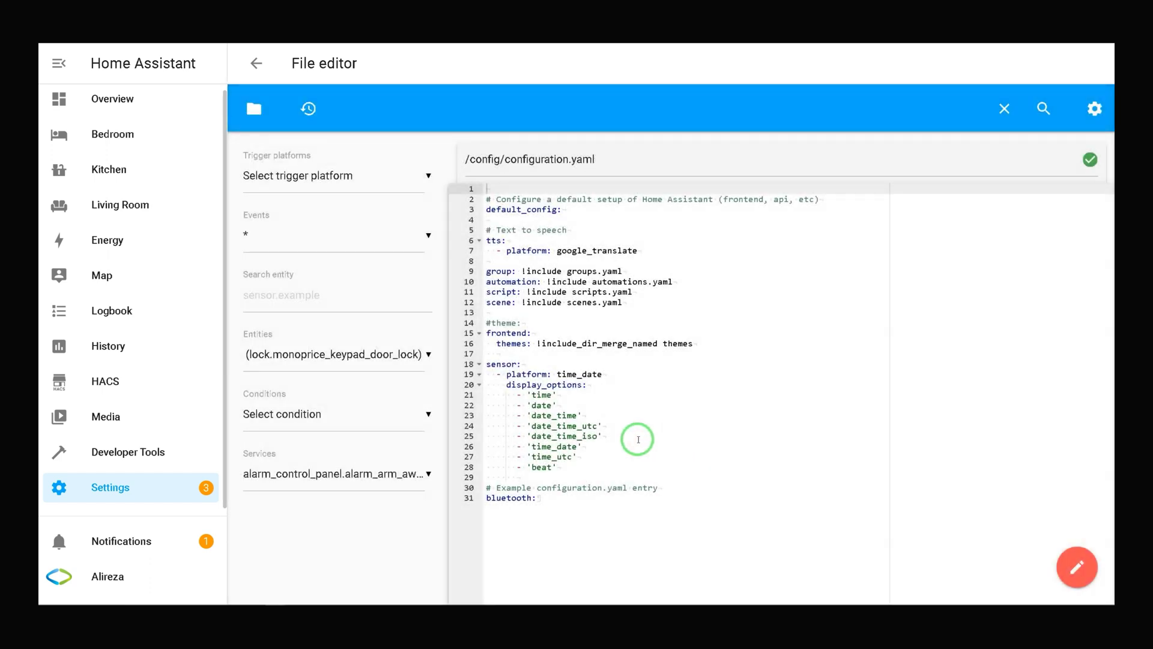
pyautogui.click(566, 465)
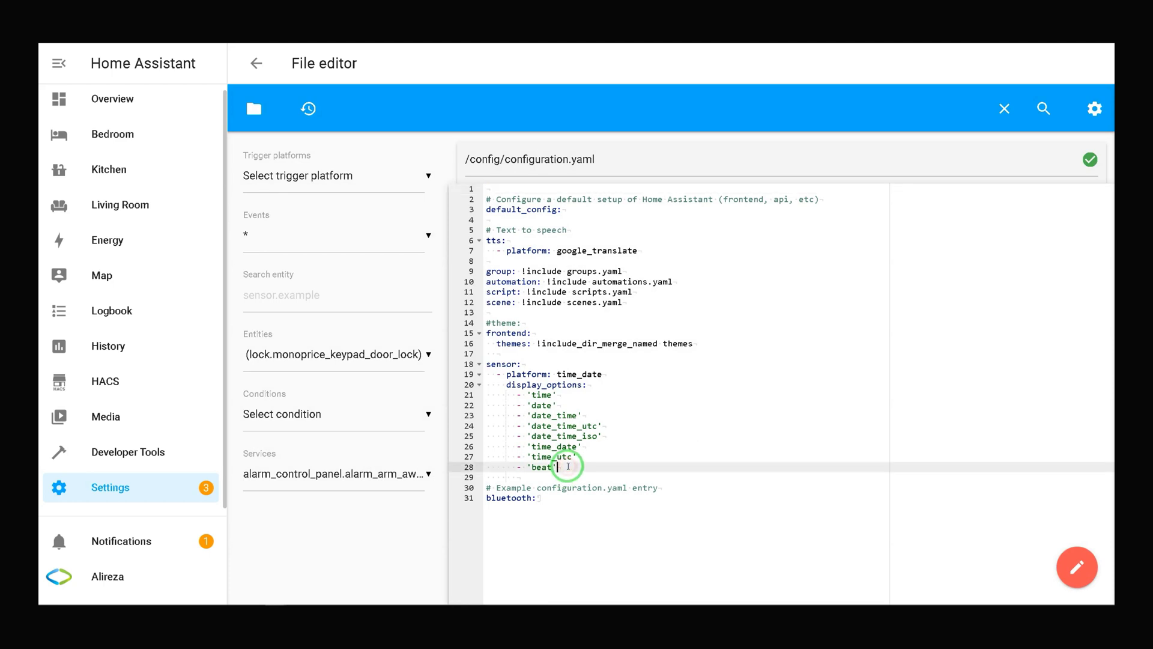
pyautogui.press('Return')
pyautogui.press('Return')
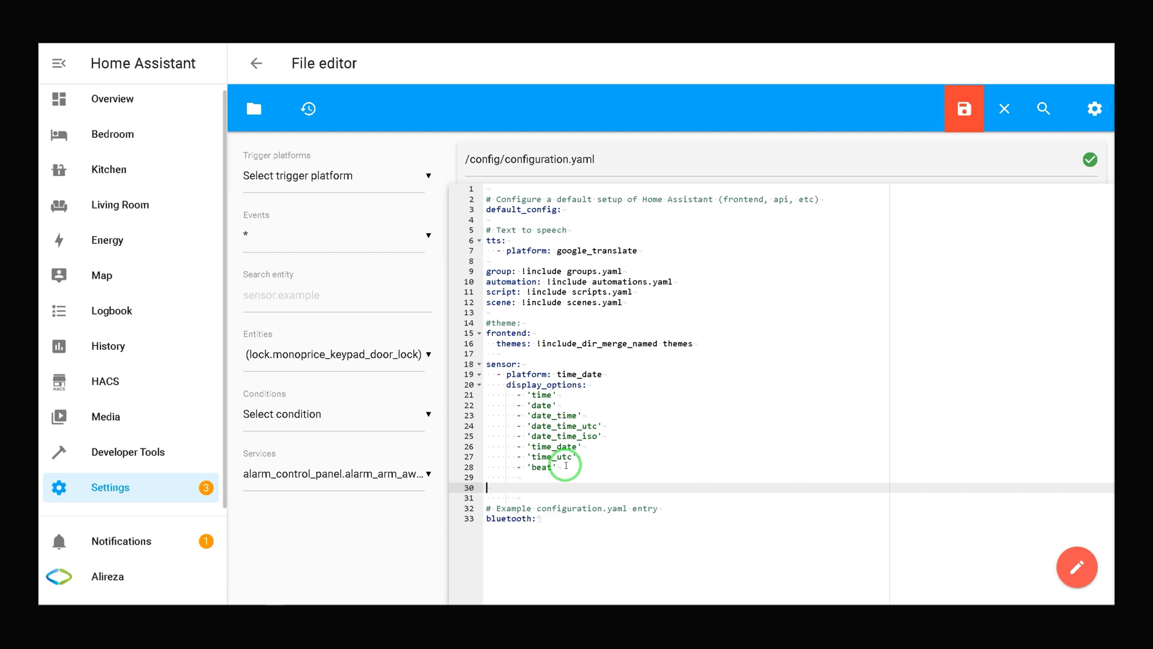
# - Paste the systemmonitor sensor block and delete the duplicate 'sensor:' key on line 30
pyautogui.write('sensor:   - platform: systemmonitor     resources:       - type: disk_use_percent         arg: /config       - type: memory_free')
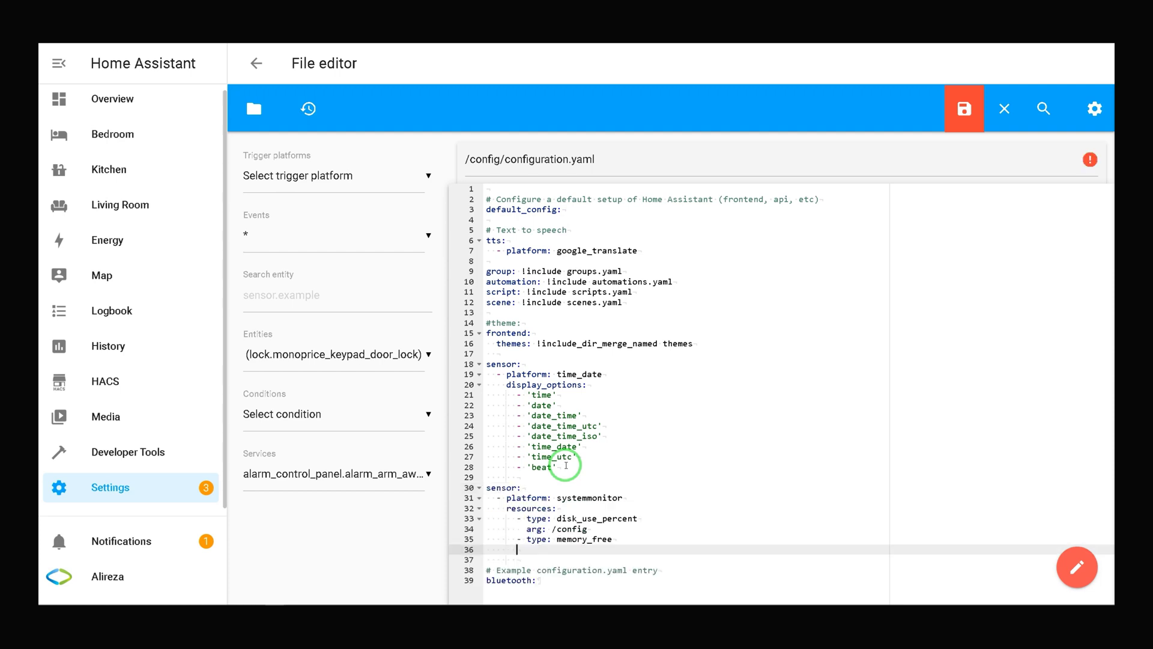
pyautogui.click(488, 364)
pyautogui.moveTo(489, 364); pyautogui.dragTo(517, 363)
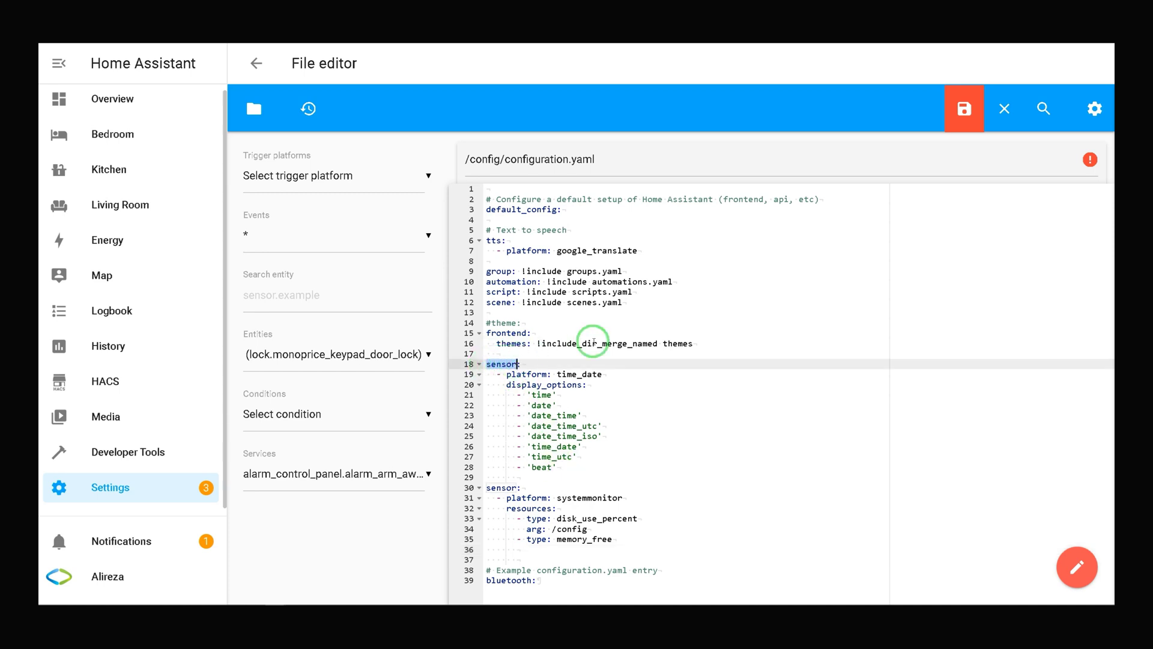
pyautogui.click(521, 488)
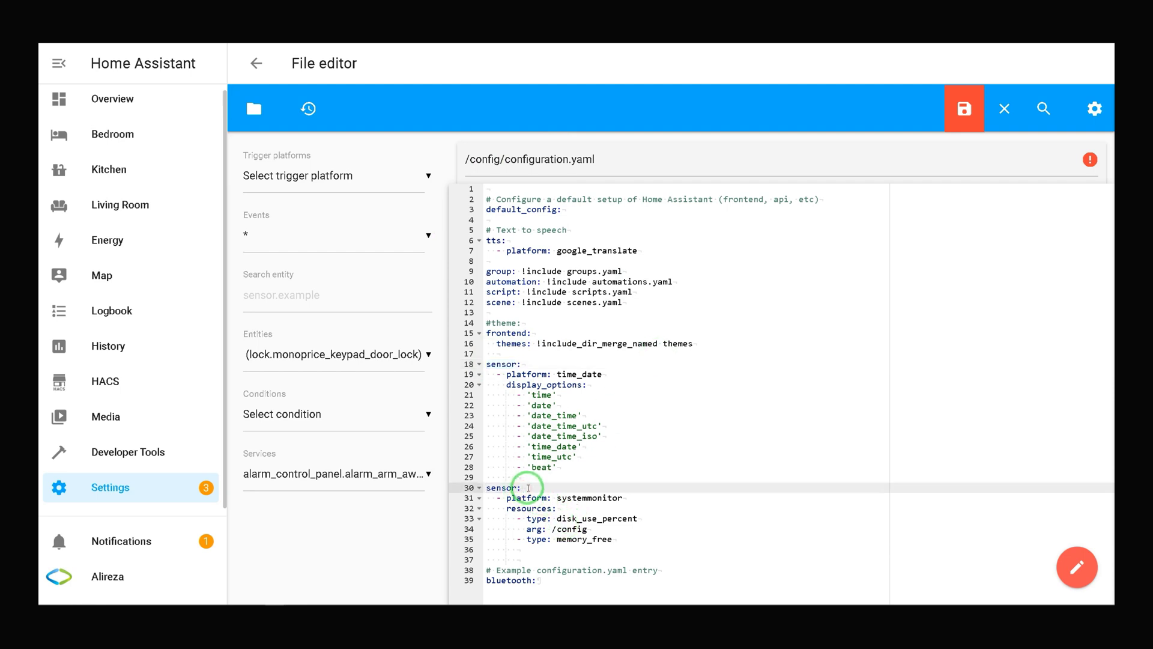
pyautogui.moveTo(526, 488); pyautogui.dragTo(484, 487)
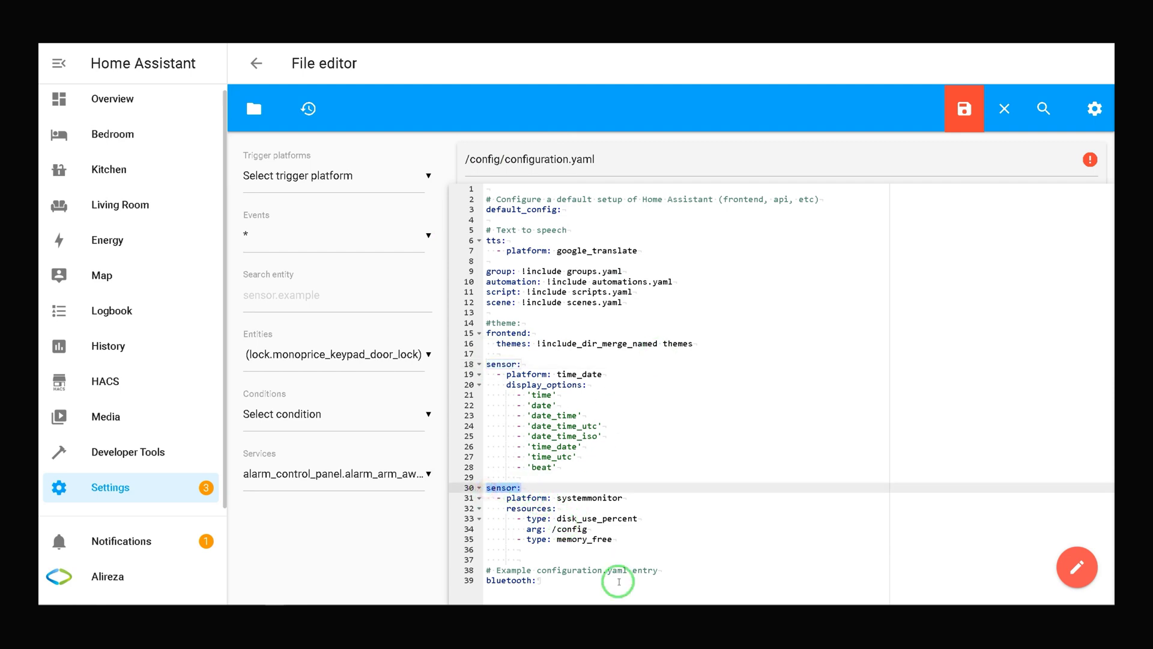
pyautogui.press('BackSpace')
pyautogui.press('BackSpace')
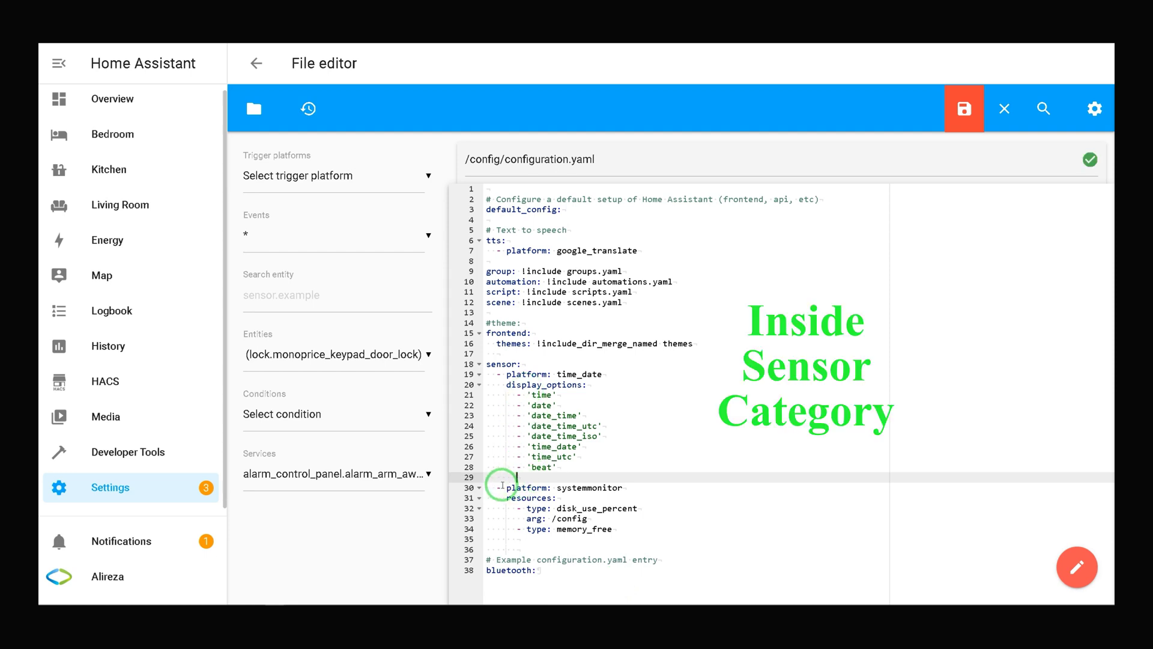
# - Highlight the systemmonitor platform, resources and first type lines (30–32) in configuration.yaml
pyautogui.moveTo(495, 488); pyautogui.dragTo(625, 487)
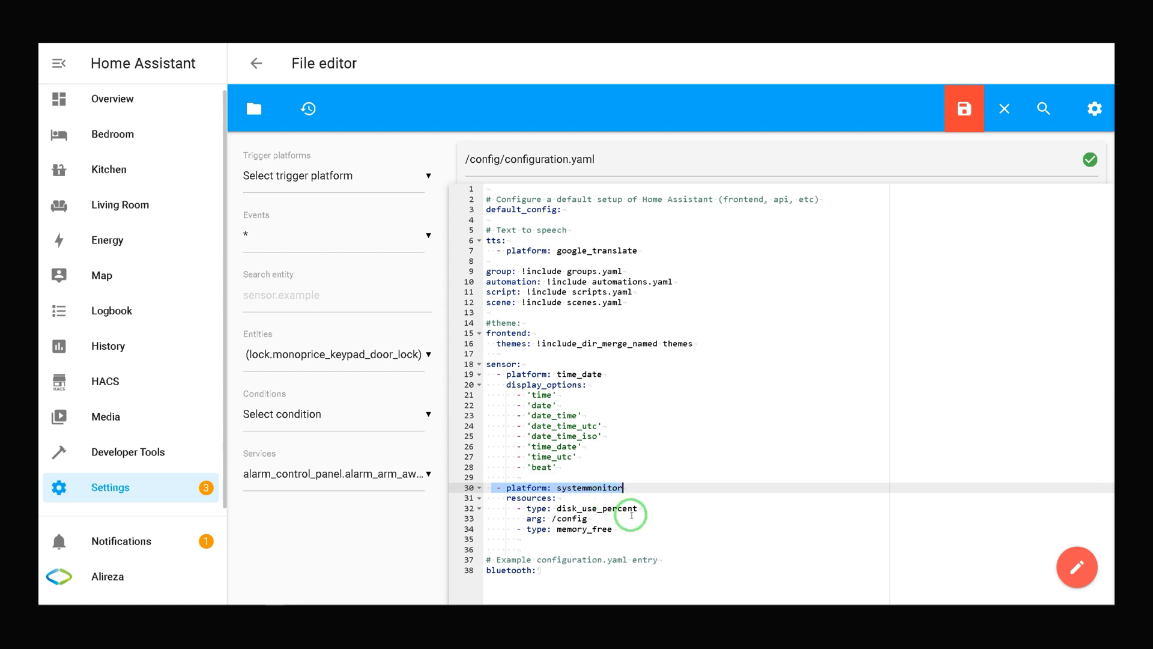
pyautogui.moveTo(503, 498); pyautogui.dragTo(567, 497)
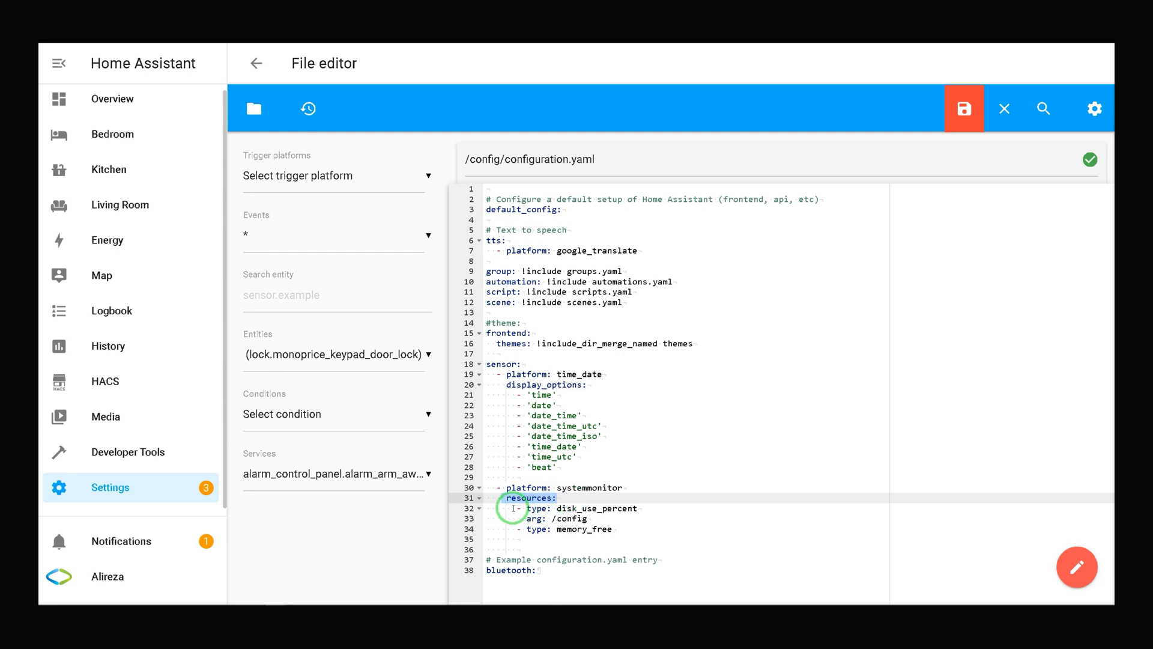
pyautogui.moveTo(512, 508); pyautogui.dragTo(551, 506)
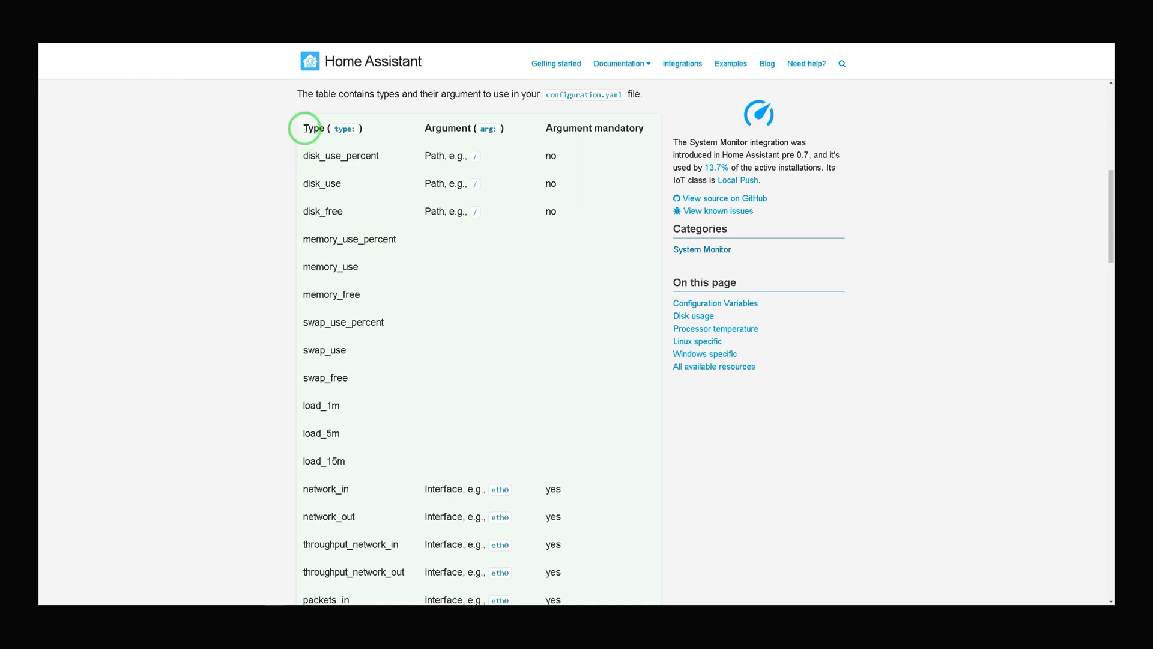
# - Highlight the docs table's Type and Argument headers and the disk_use_percent path row
pyautogui.doubleClick(314, 128)
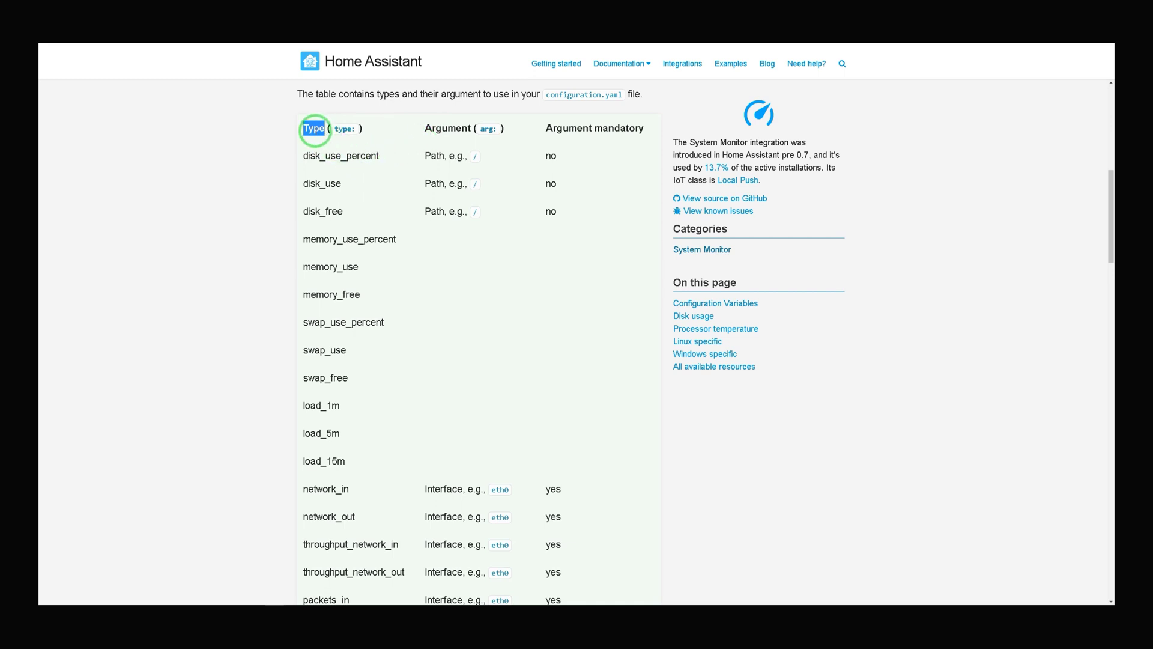
pyautogui.moveTo(424, 131); pyautogui.dragTo(473, 127)
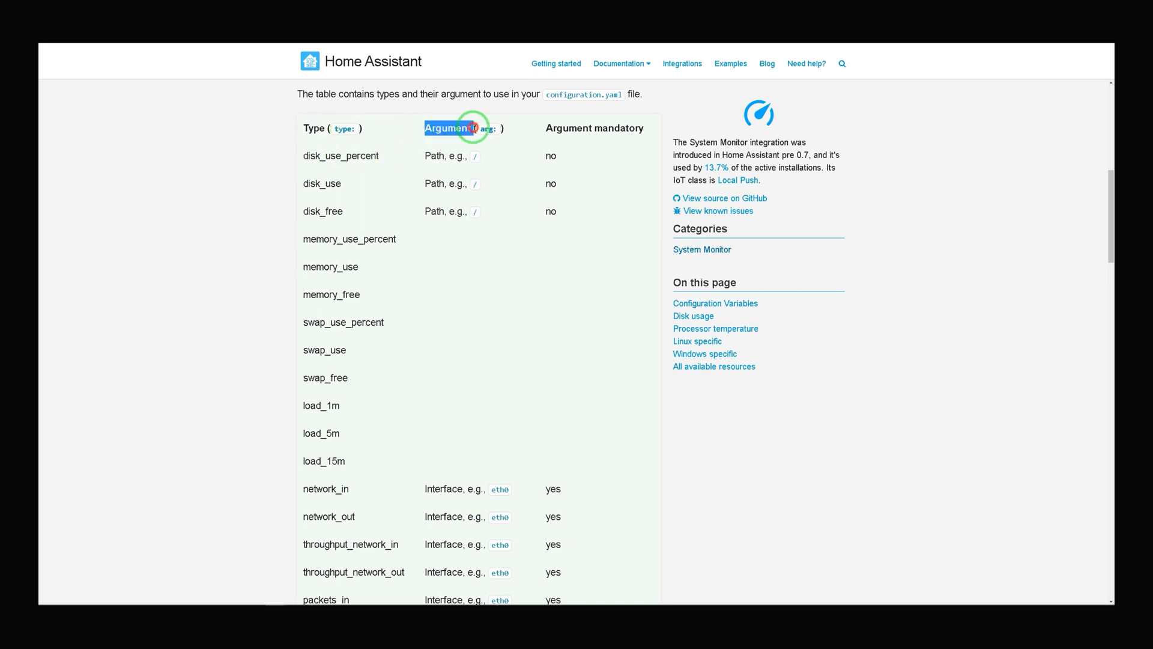
pyautogui.moveTo(303, 156); pyautogui.dragTo(425, 158)
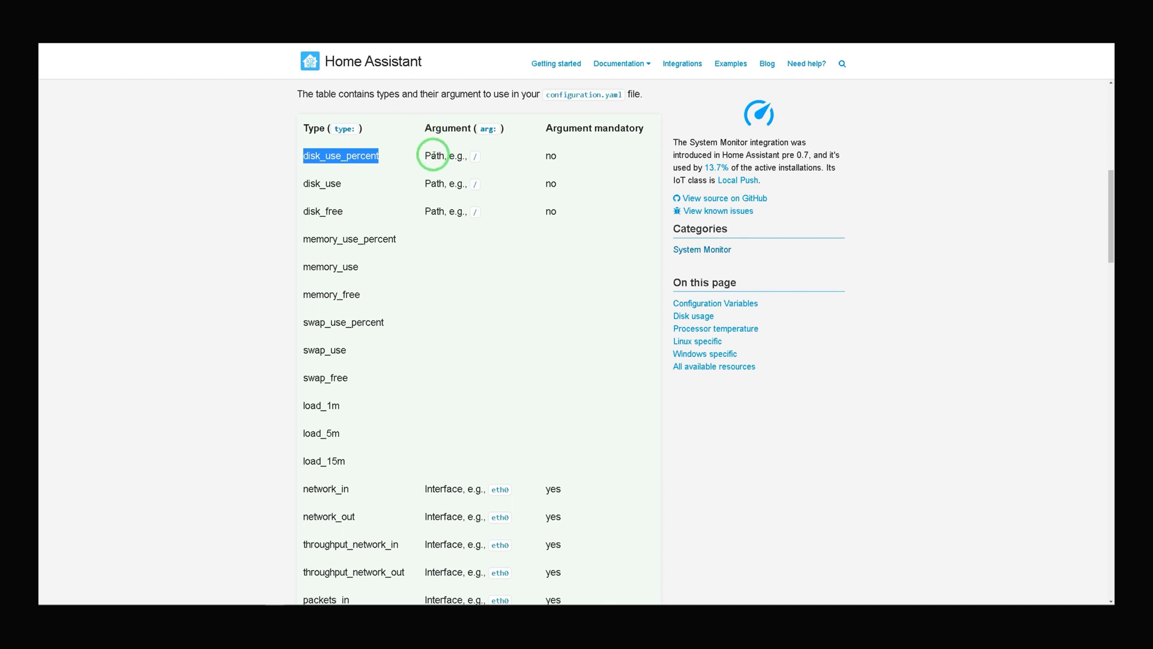
pyautogui.moveTo(424, 156); pyautogui.dragTo(478, 160)
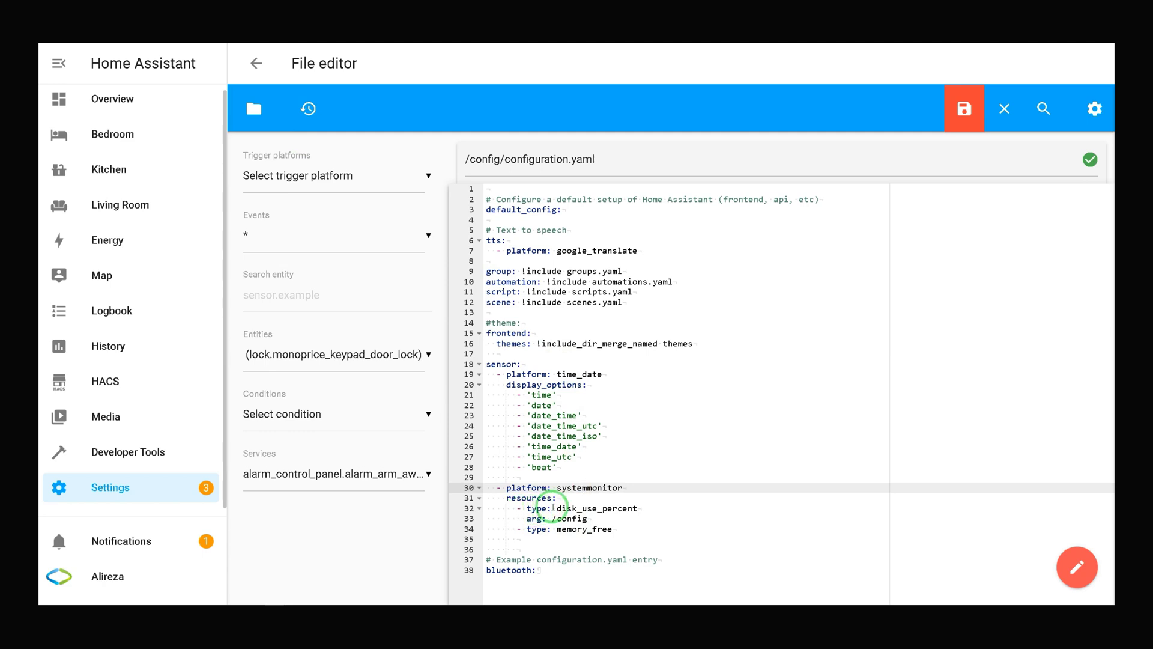
# - Highlight the disk_use_percent, arg /config and memory_free lines, then memory_use_percent in the docs
pyautogui.moveTo(556, 508); pyautogui.dragTo(638, 508)
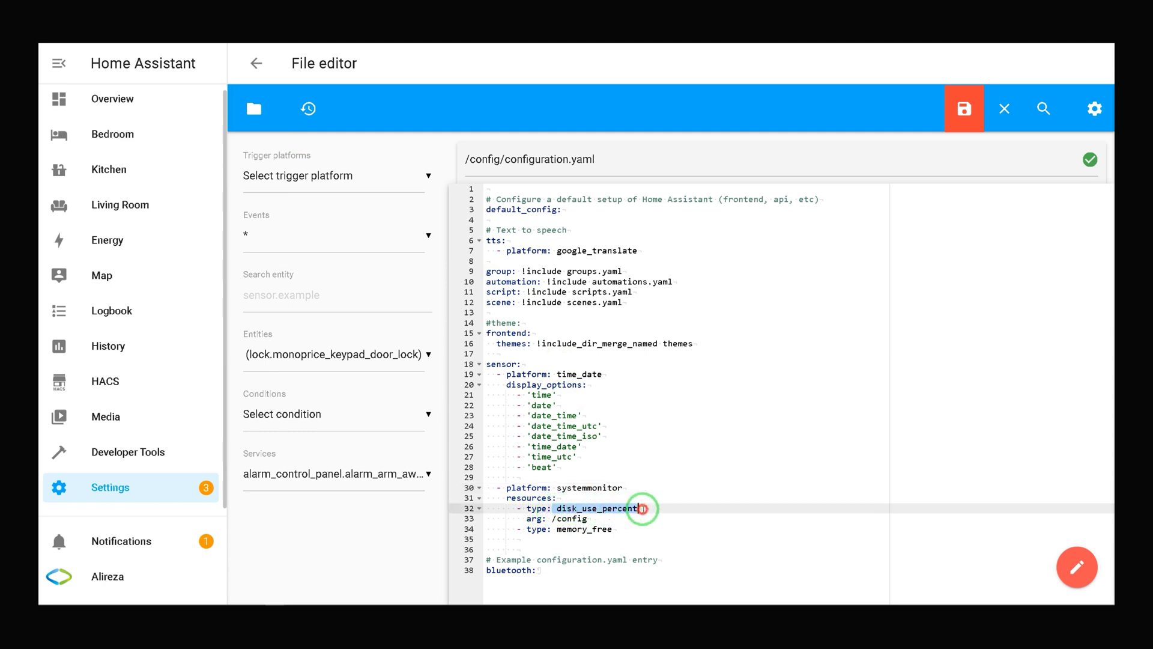
pyautogui.moveTo(527, 519); pyautogui.dragTo(588, 520)
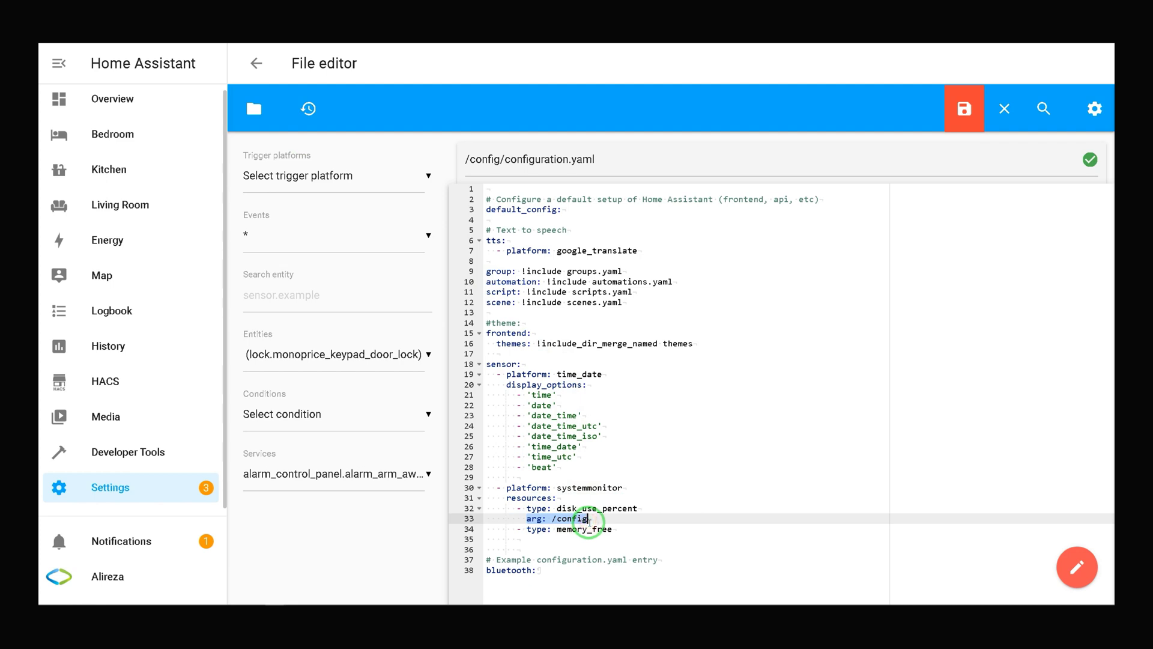
pyautogui.moveTo(517, 530); pyautogui.dragTo(614, 531)
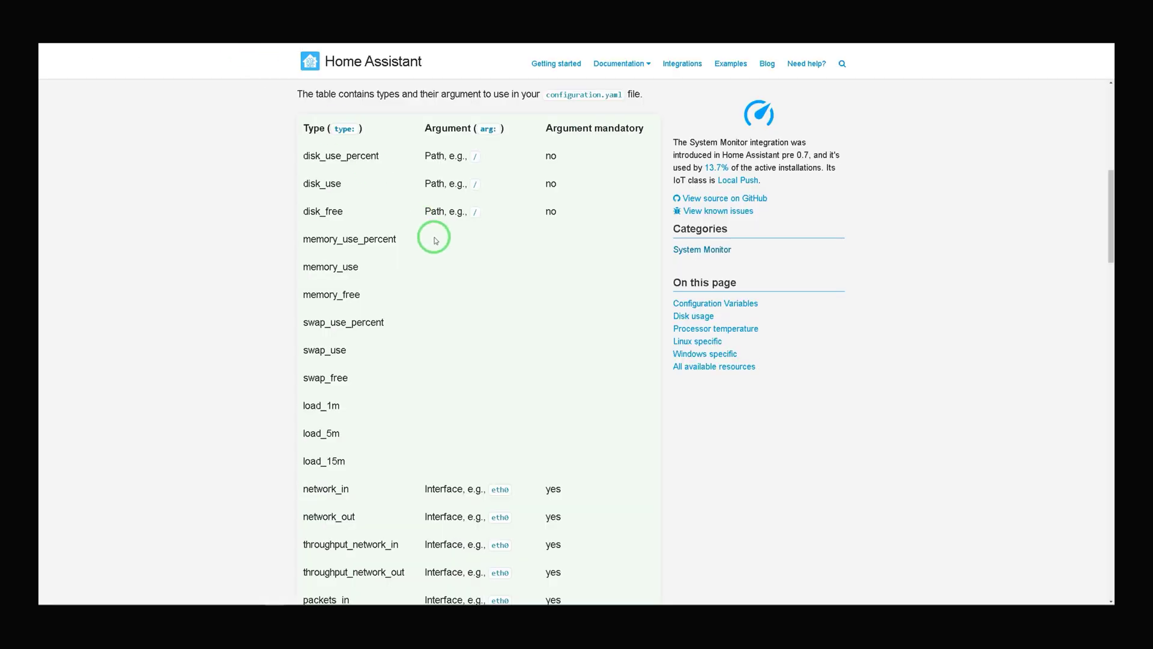
pyautogui.moveTo(303, 239); pyautogui.dragTo(396, 242)
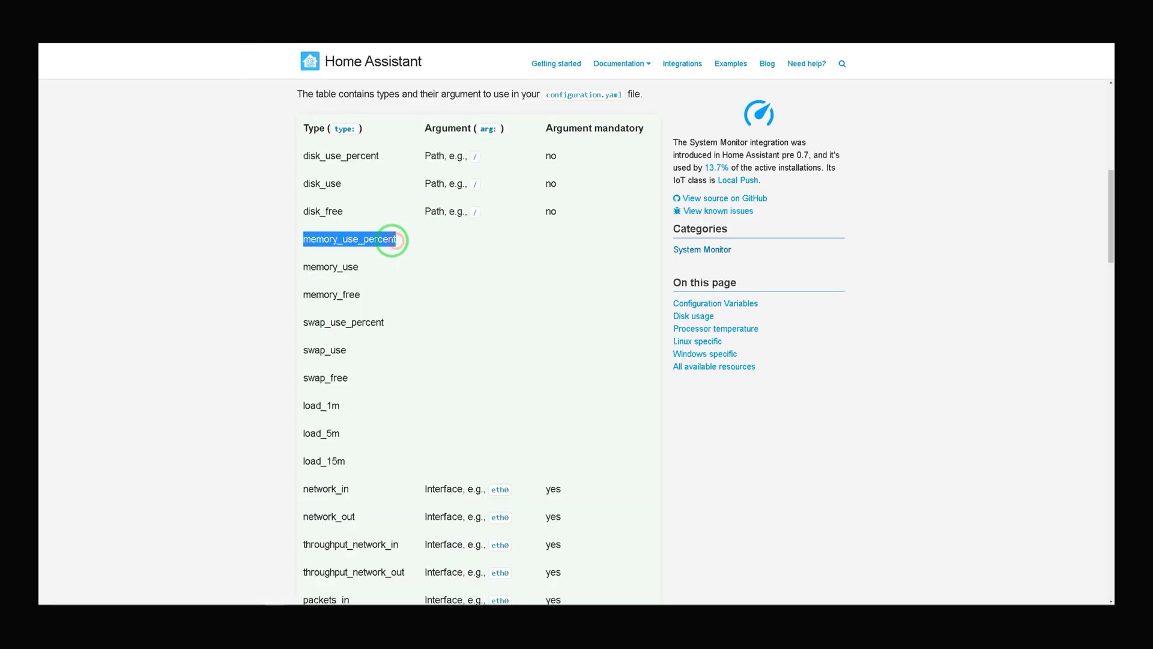
# - Copy memory_use_percent from the docs and add it as a type after memory_free on line 35
pyautogui.rightClick(377, 239)
pyautogui.click(387, 248)
pyautogui.click(637, 527)
pyautogui.write('- typoe:')
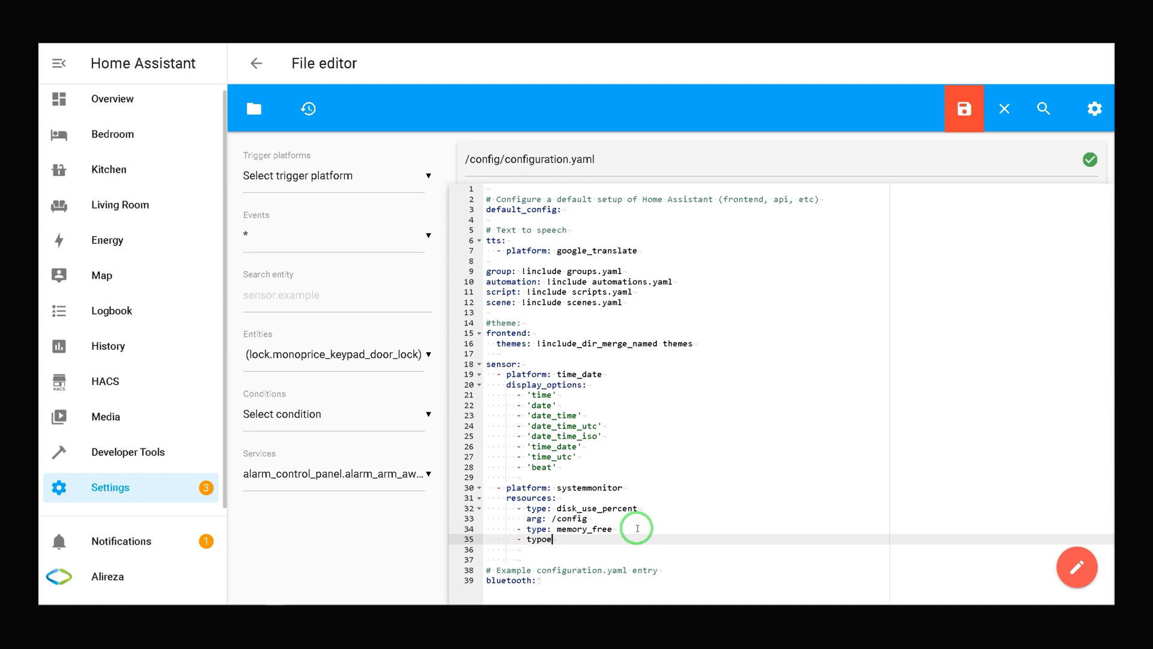
pyautogui.write('memory_use_percent')
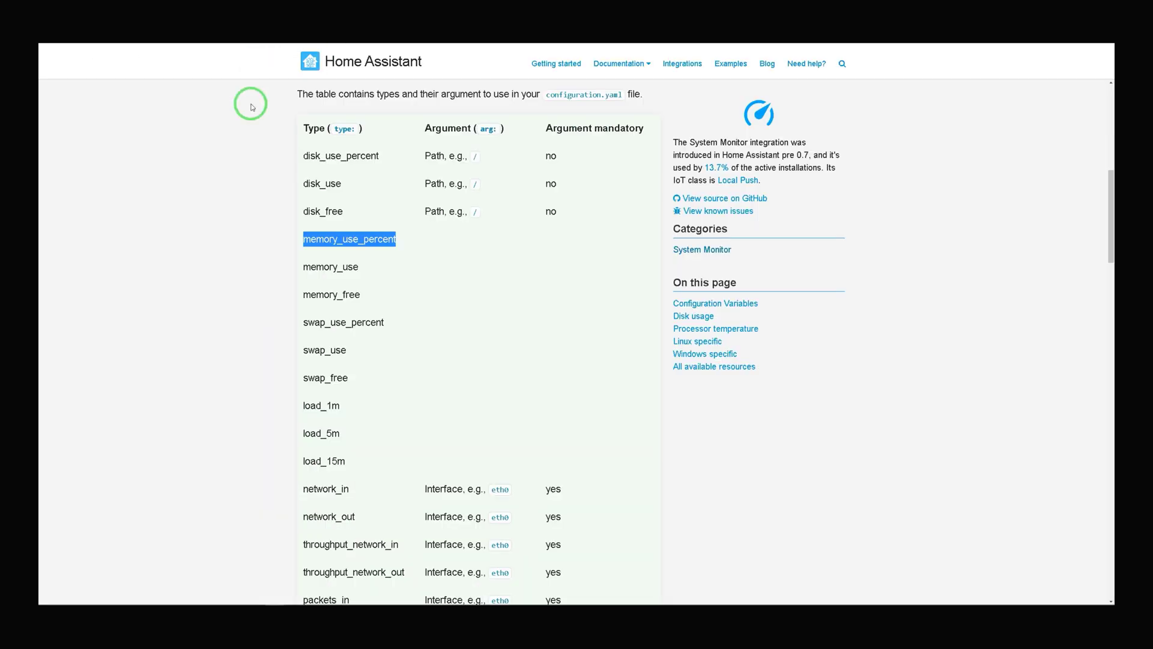
# - Copy swap_use_percent from the docs, add it as a new type line after line 35, and save
pyautogui.click(304, 323)
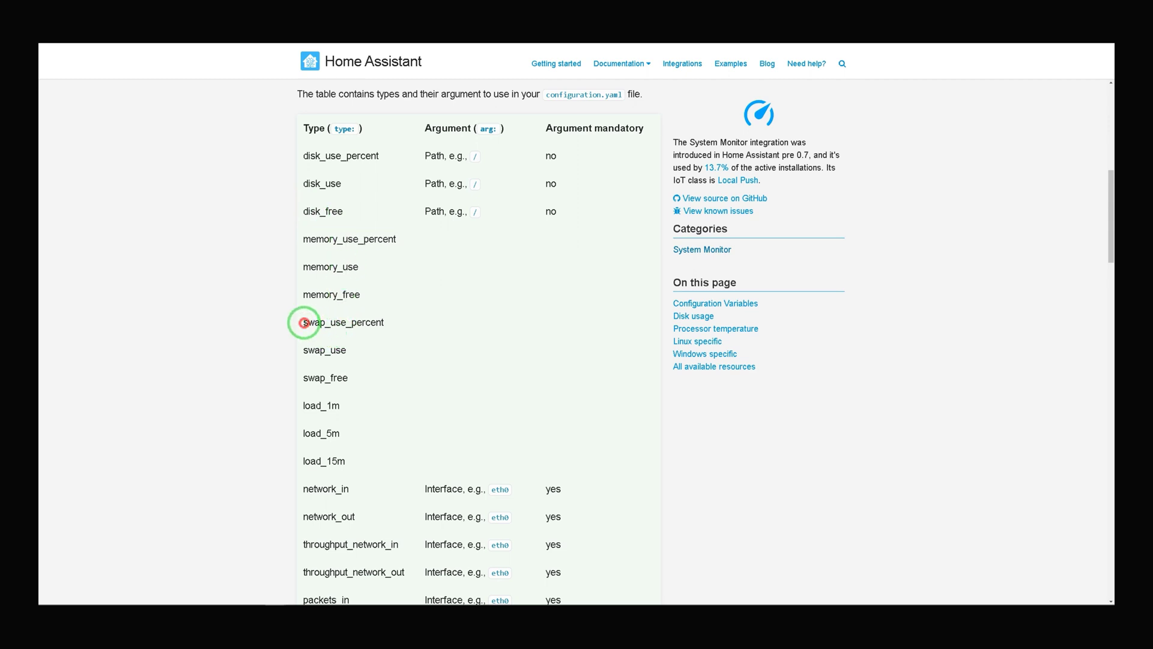
pyautogui.moveTo(304, 323); pyautogui.dragTo(382, 323)
pyautogui.rightClick(373, 330)
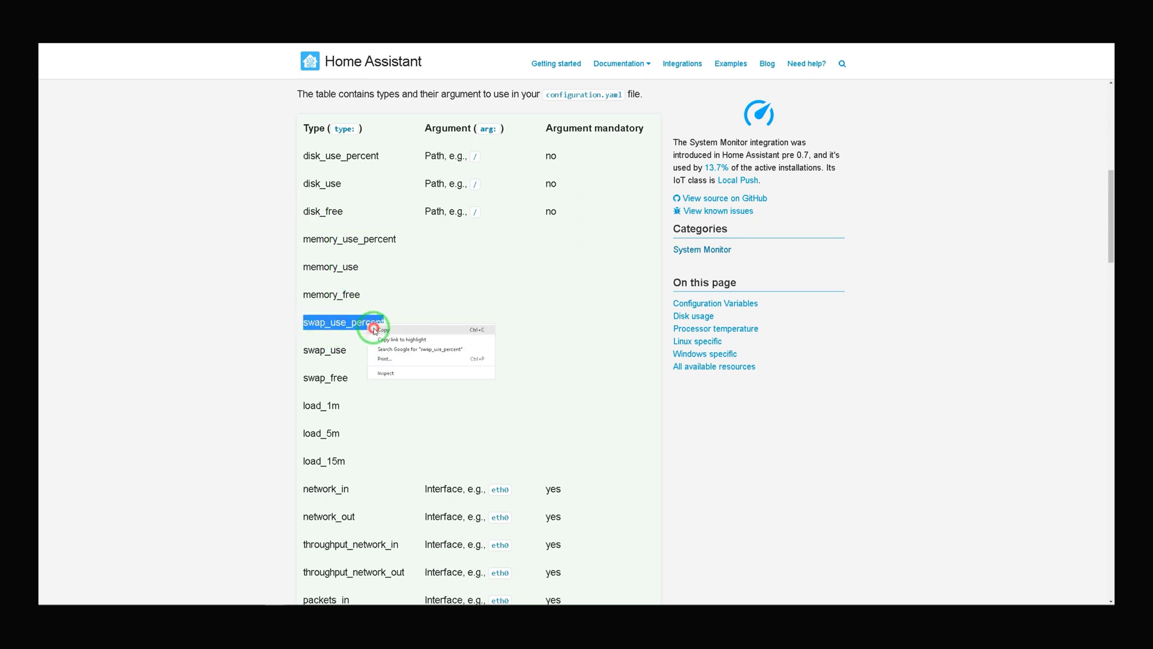
pyautogui.click(373, 329)
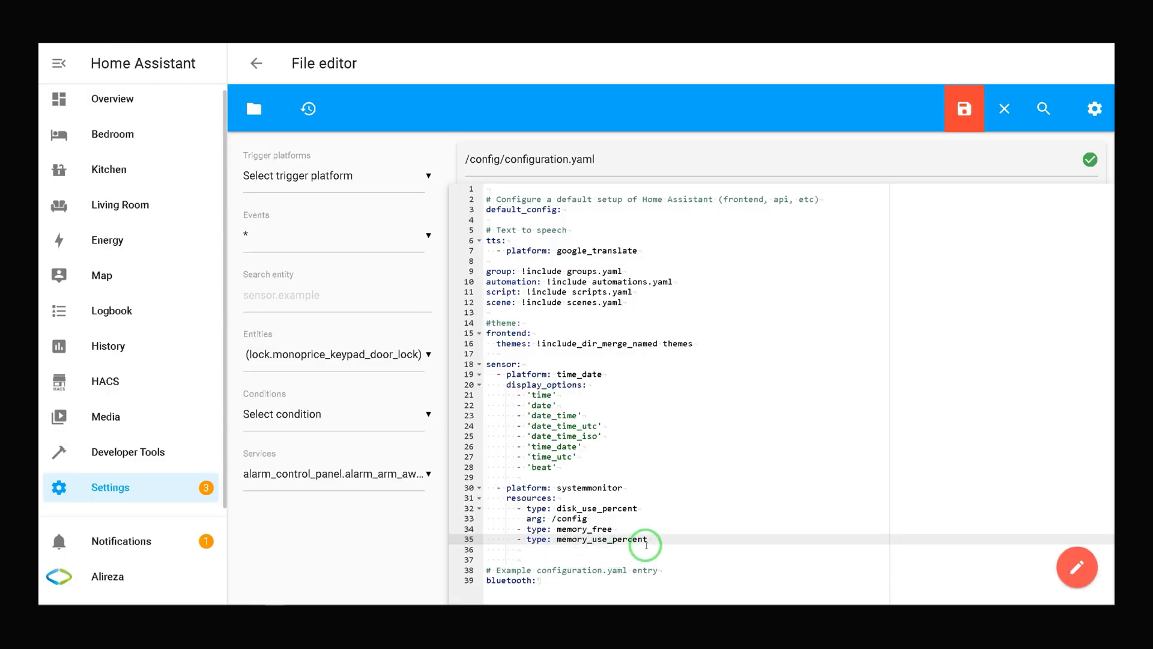
pyautogui.click(649, 538)
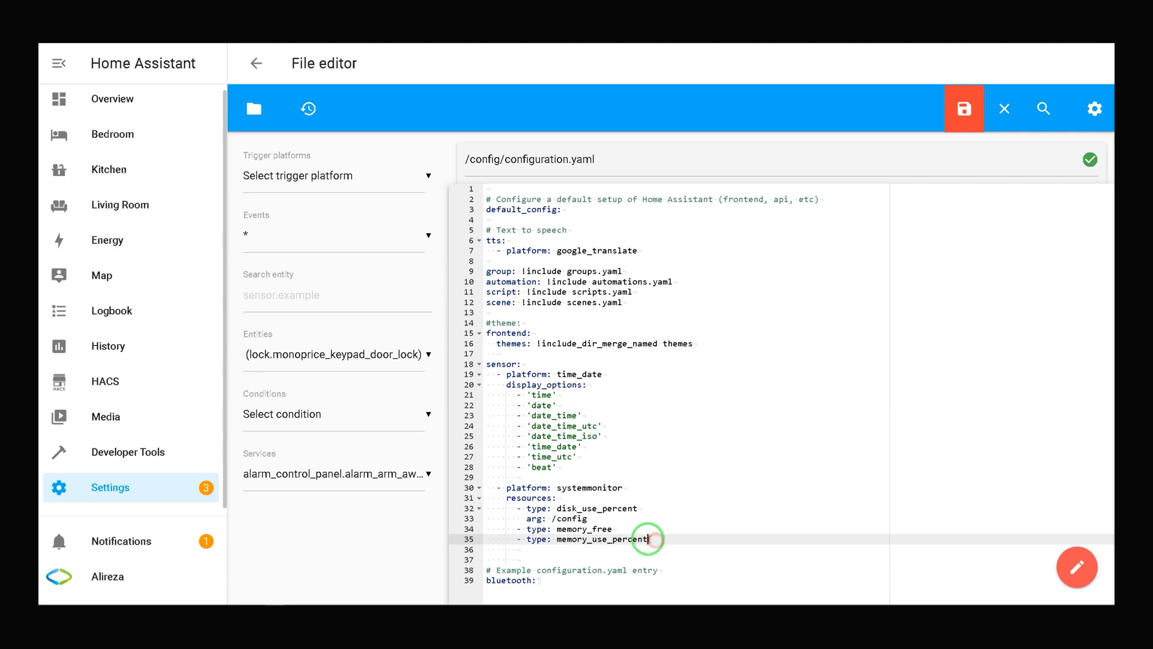
pyautogui.press('Return')
pyautogui.write('- type:')
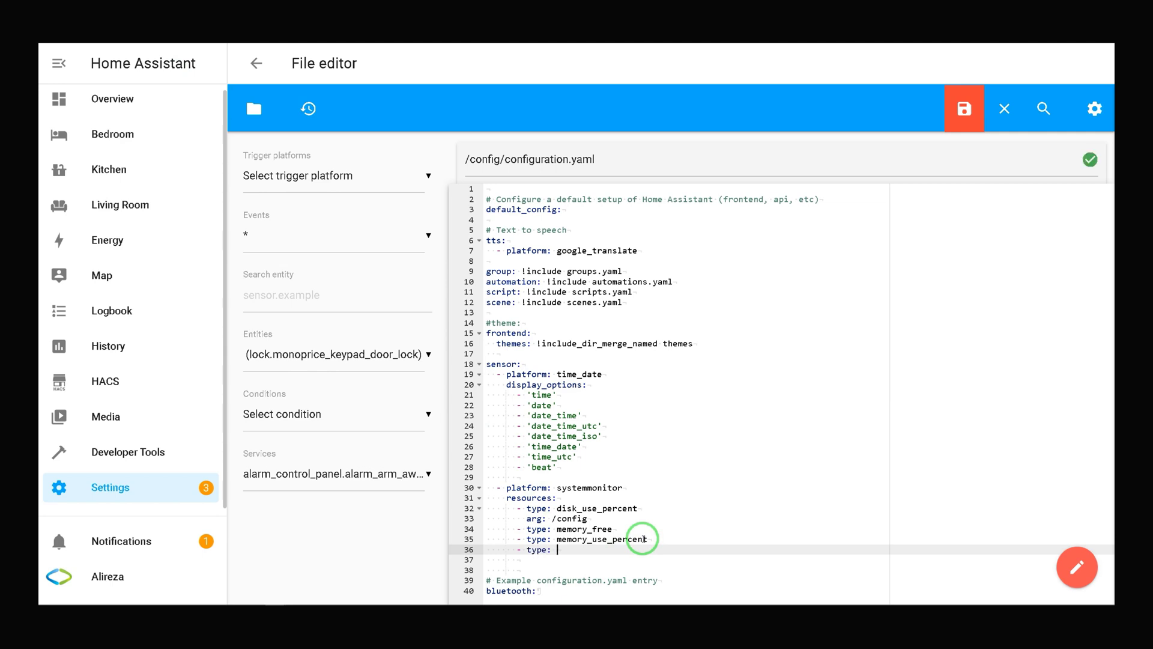
pyautogui.hotkey('ctrl', 'v')
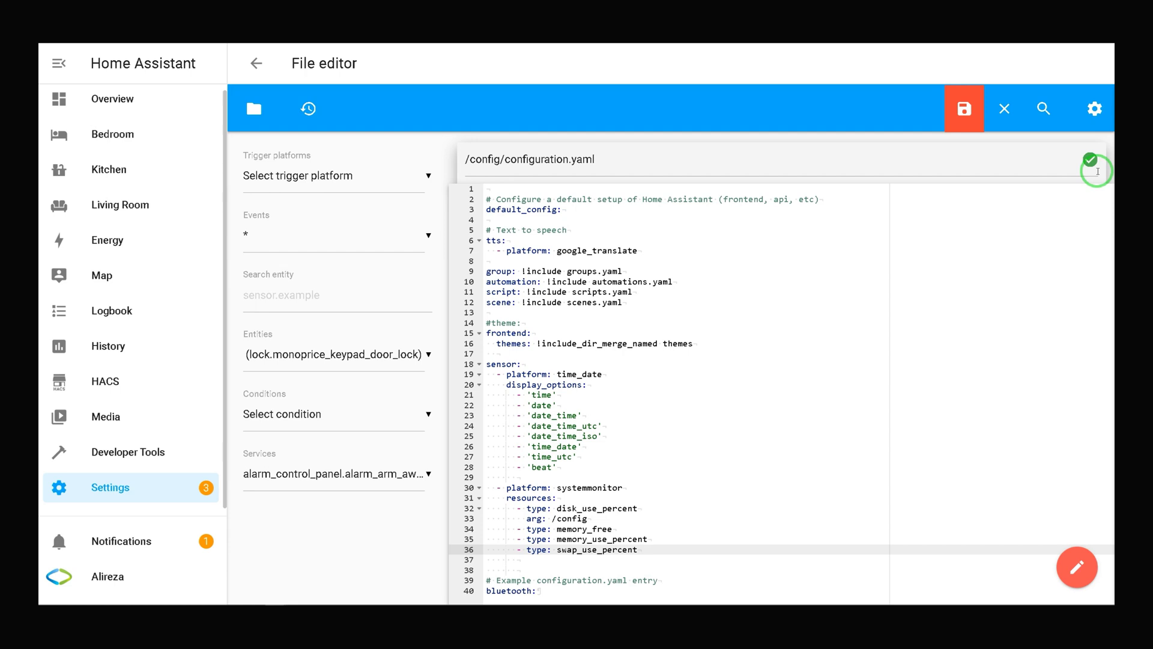
pyautogui.click(965, 107)
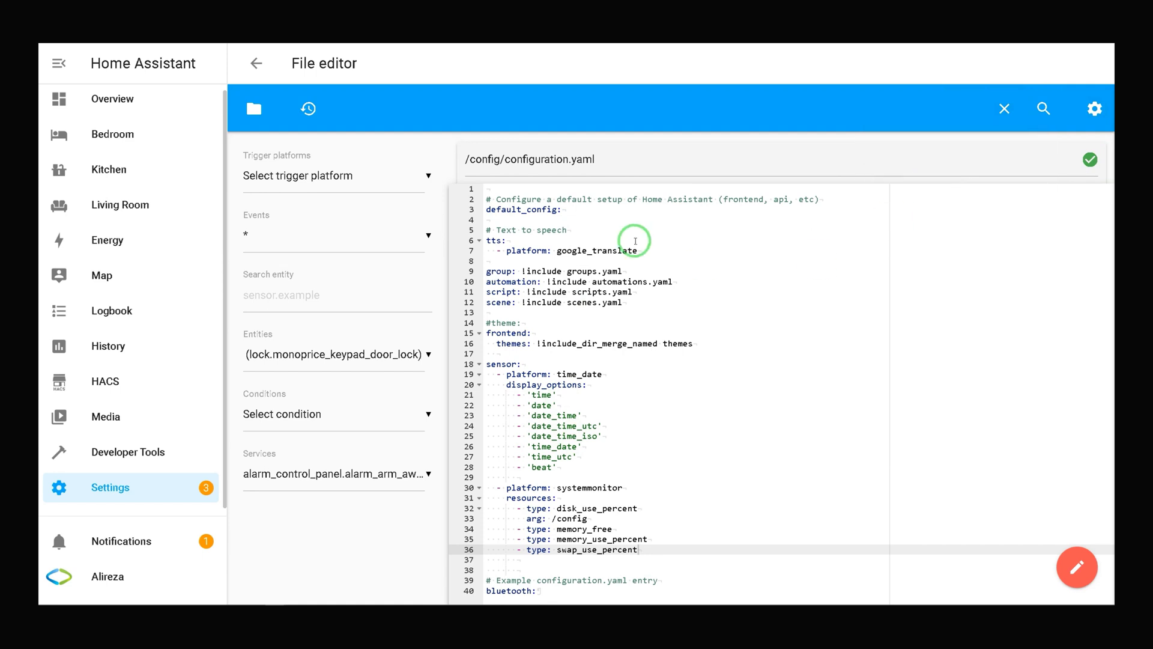
# - Restart Home Assistant from Settings > System, then return to the Overview dashboard
pyautogui.click(137, 490)
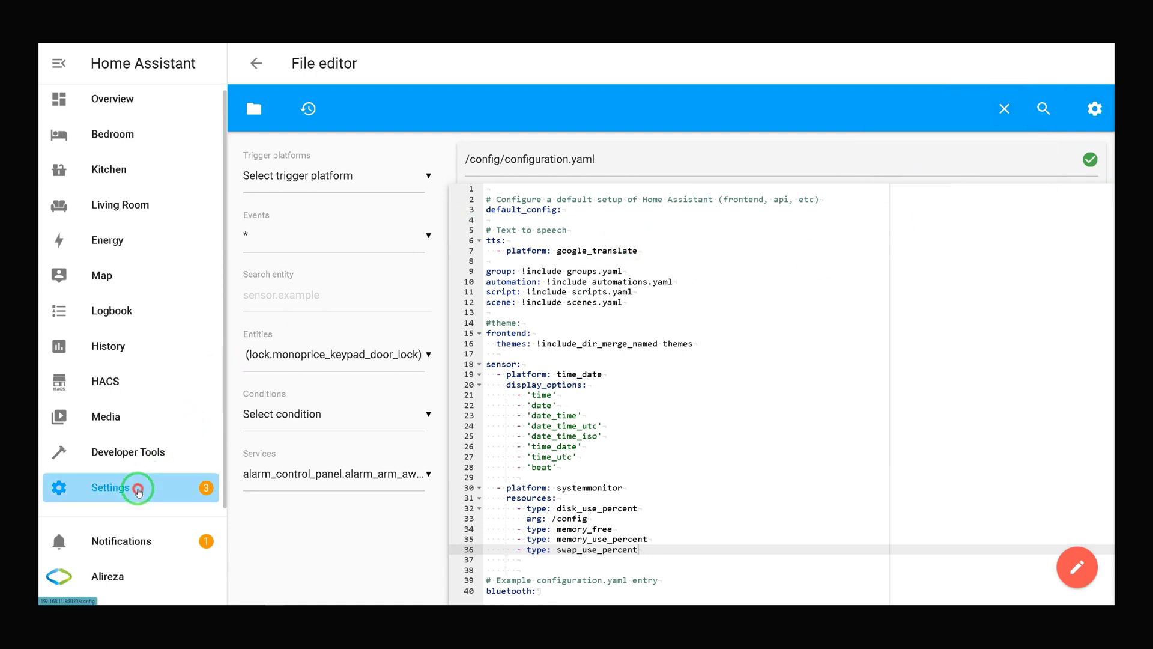
pyautogui.scroll(-5, 682, 397)
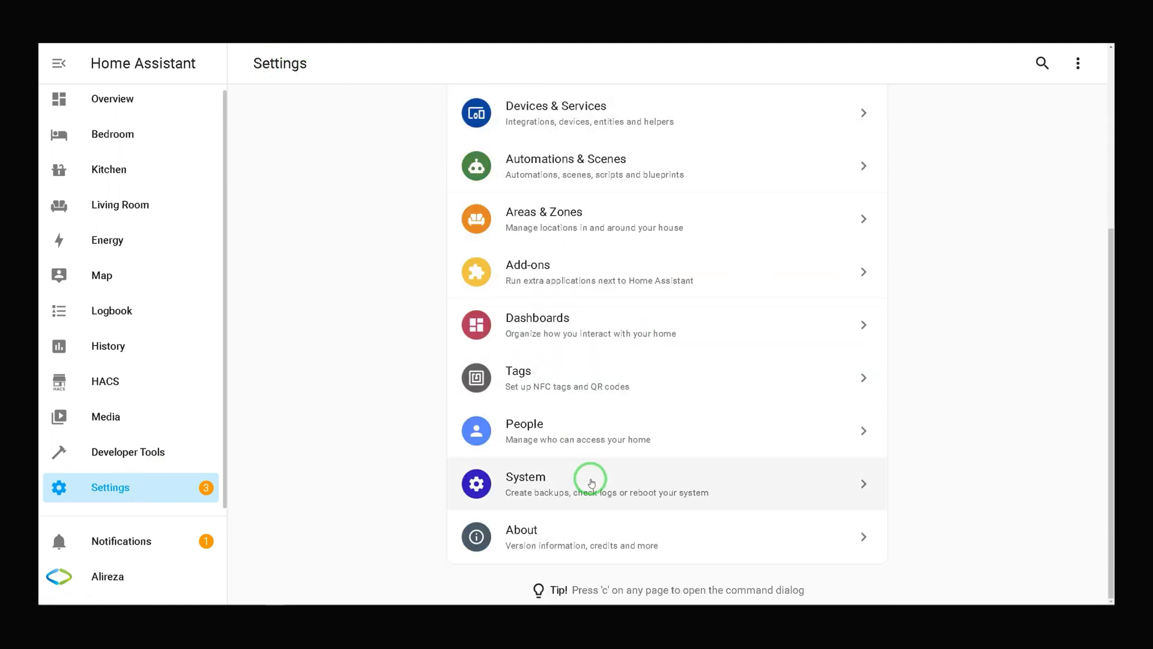
pyautogui.click(593, 480)
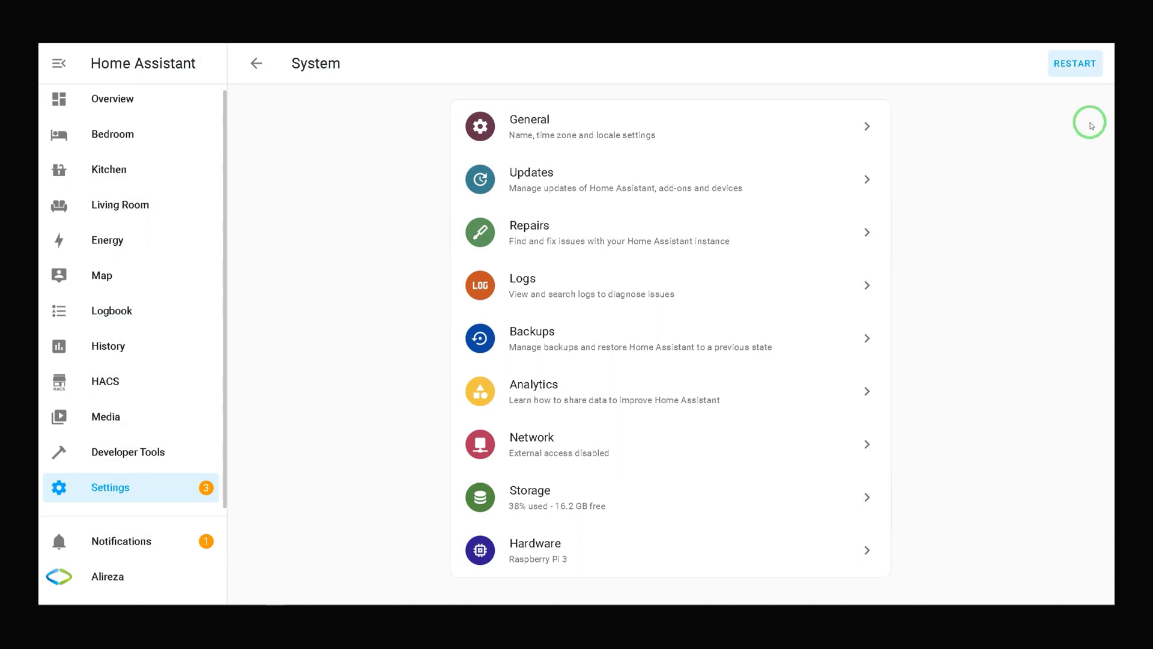
pyautogui.click(1066, 66)
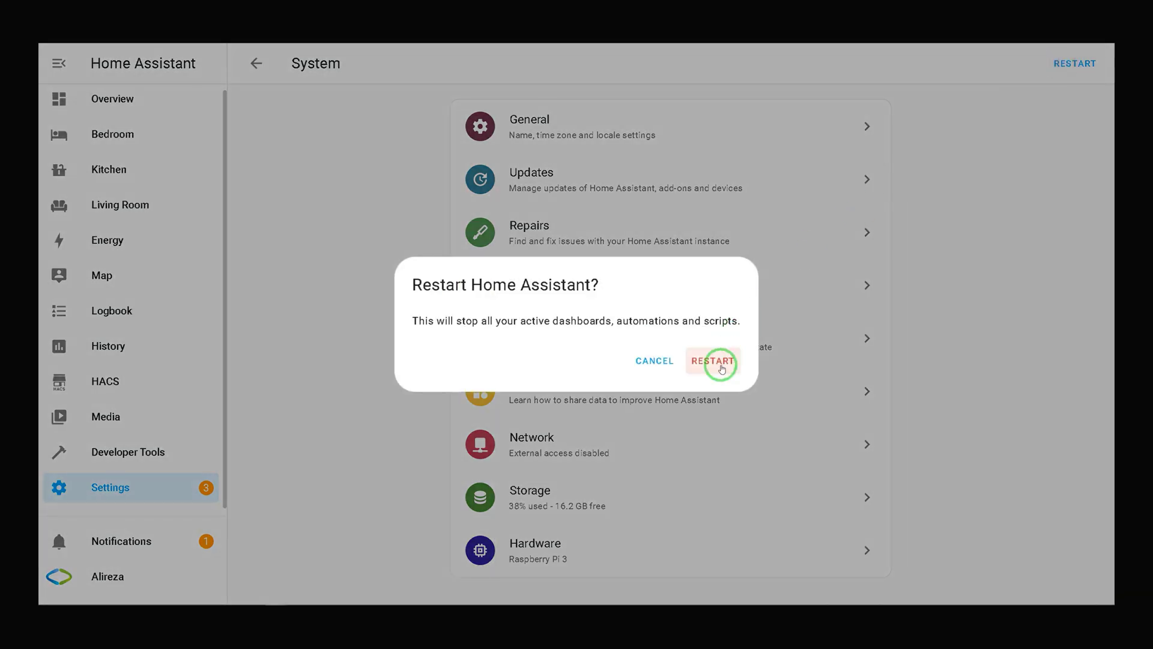
pyautogui.click(722, 366)
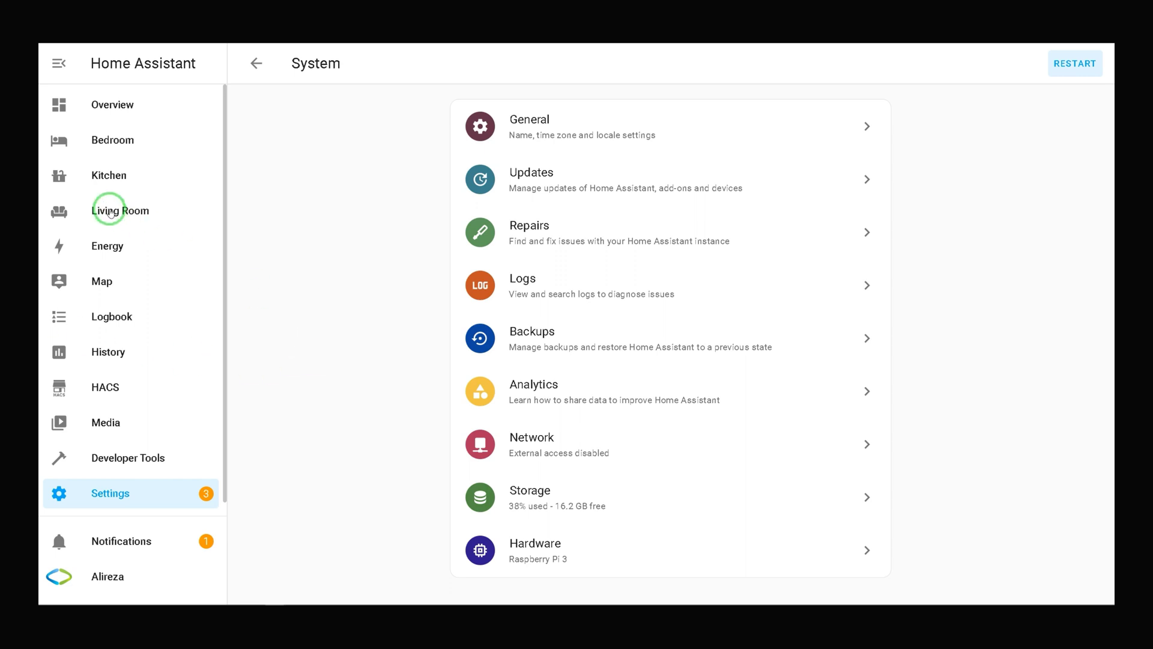
pyautogui.click(129, 107)
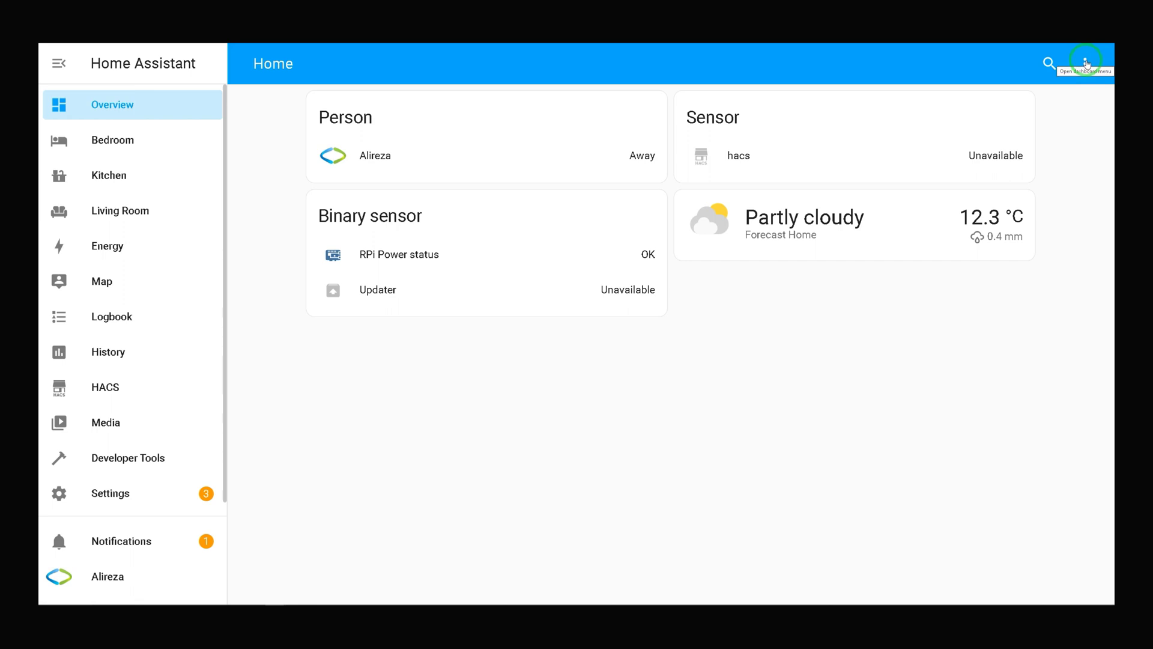
# - Edit the Home dashboard and save a Gauge card for Disk use (percent) /config, reading 39.6%
pyautogui.click(1086, 62)
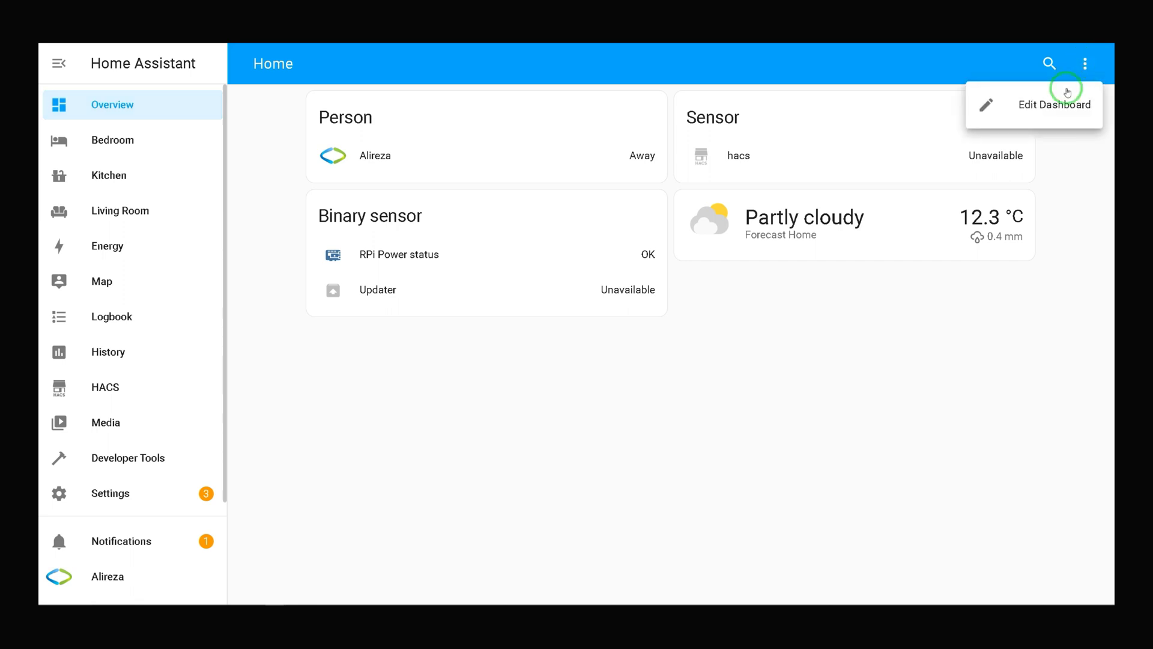
pyautogui.click(1060, 105)
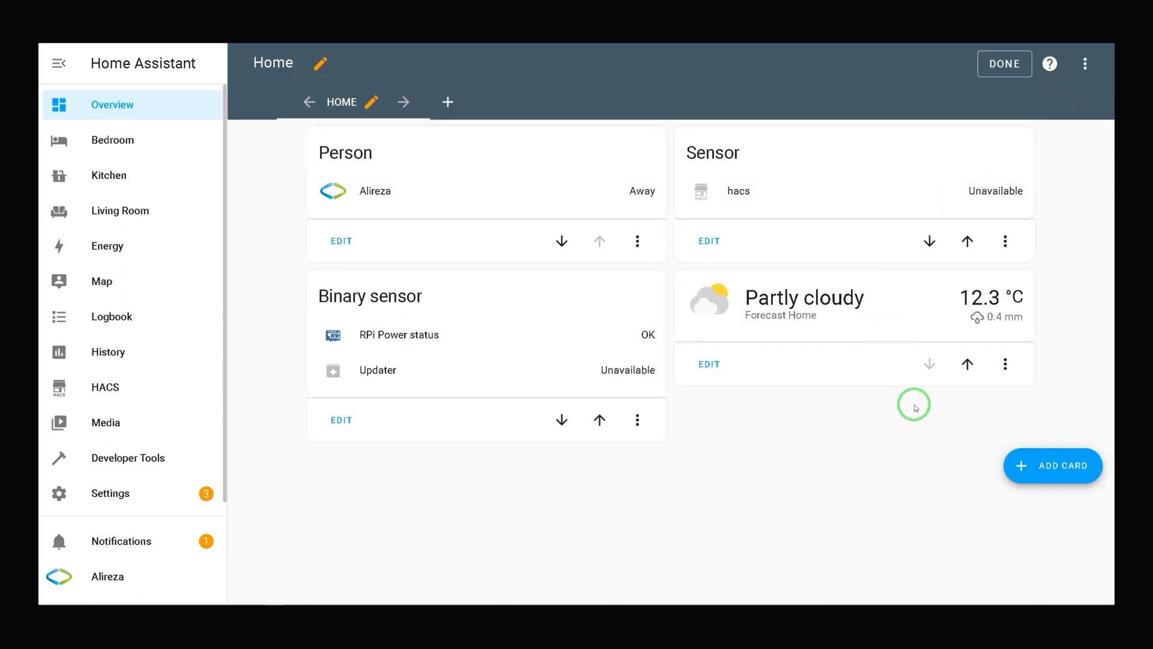
pyautogui.click(1075, 466)
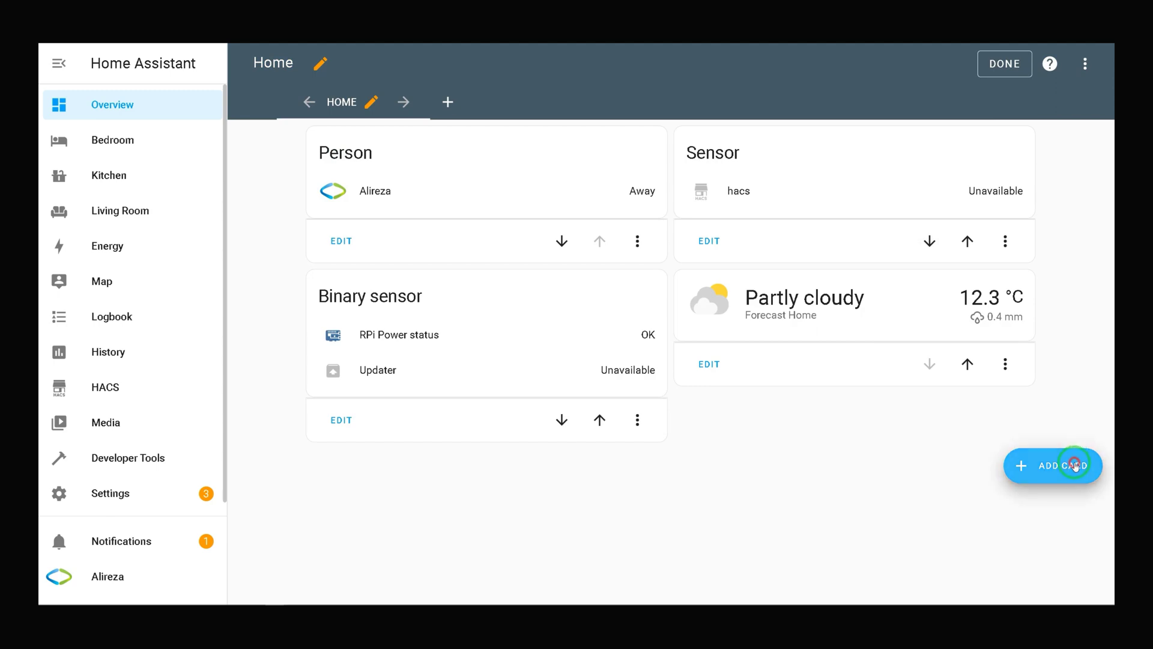
pyautogui.scroll(-4, 777, 292)
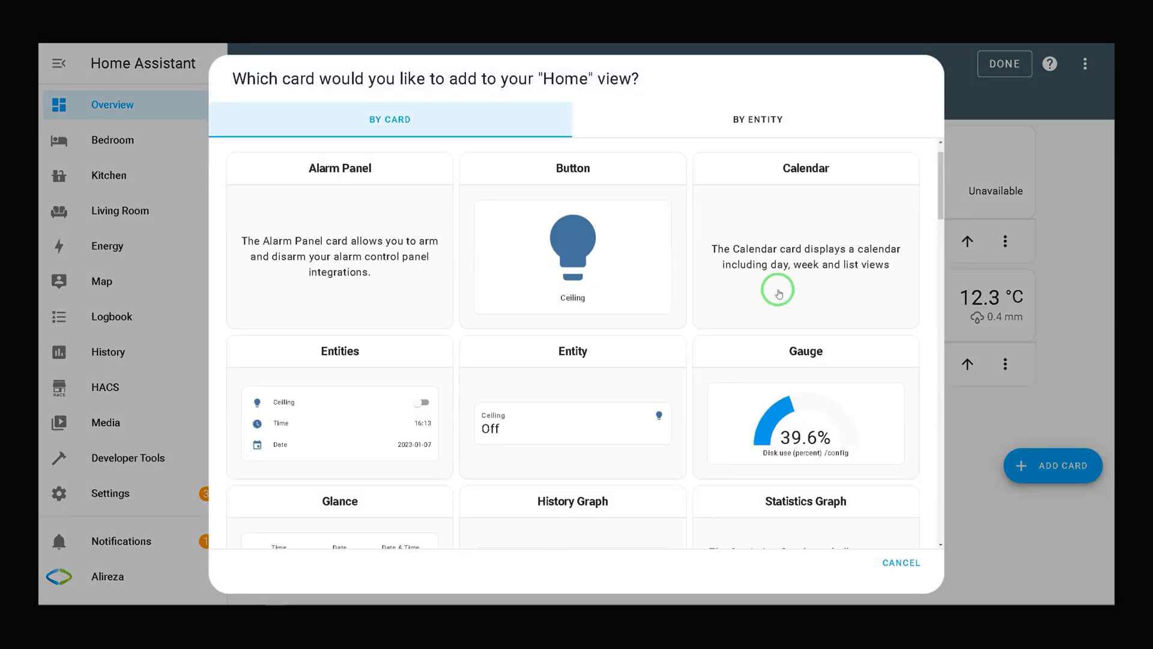
pyautogui.scroll(1, 793, 252)
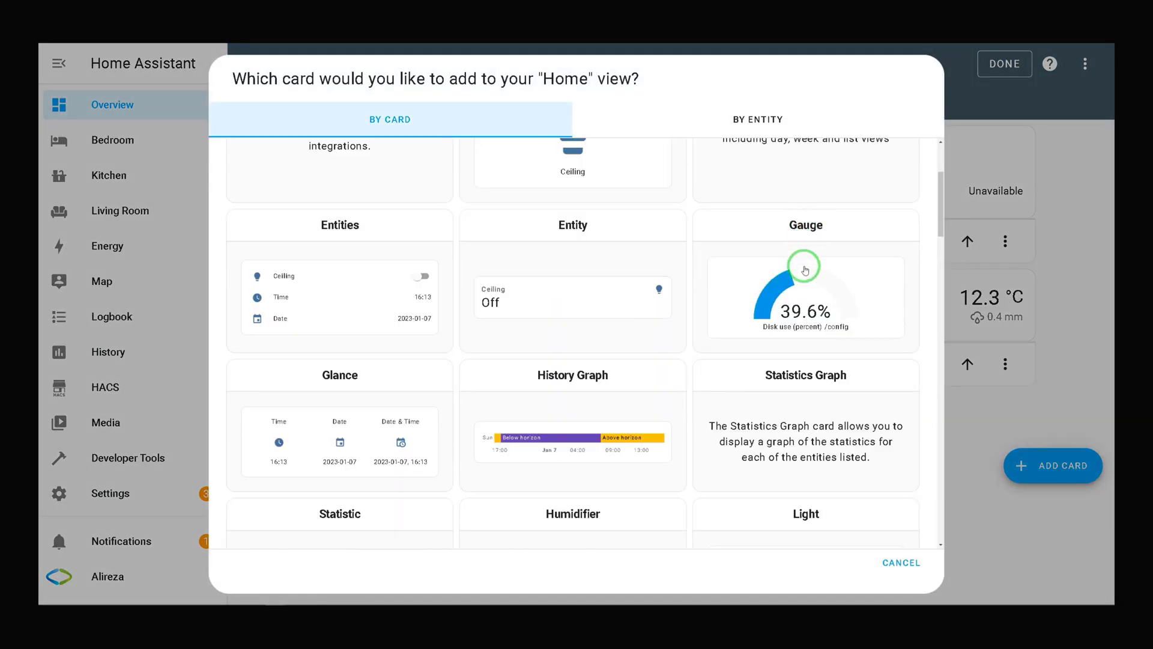
pyautogui.click(806, 288)
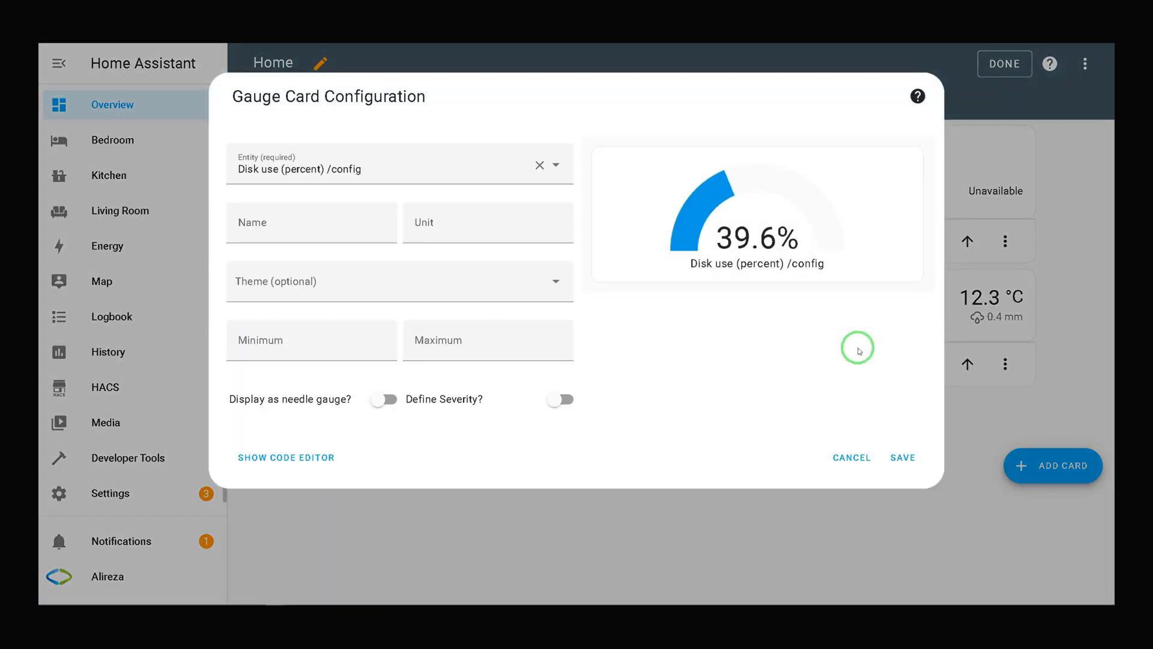
pyautogui.click(363, 170)
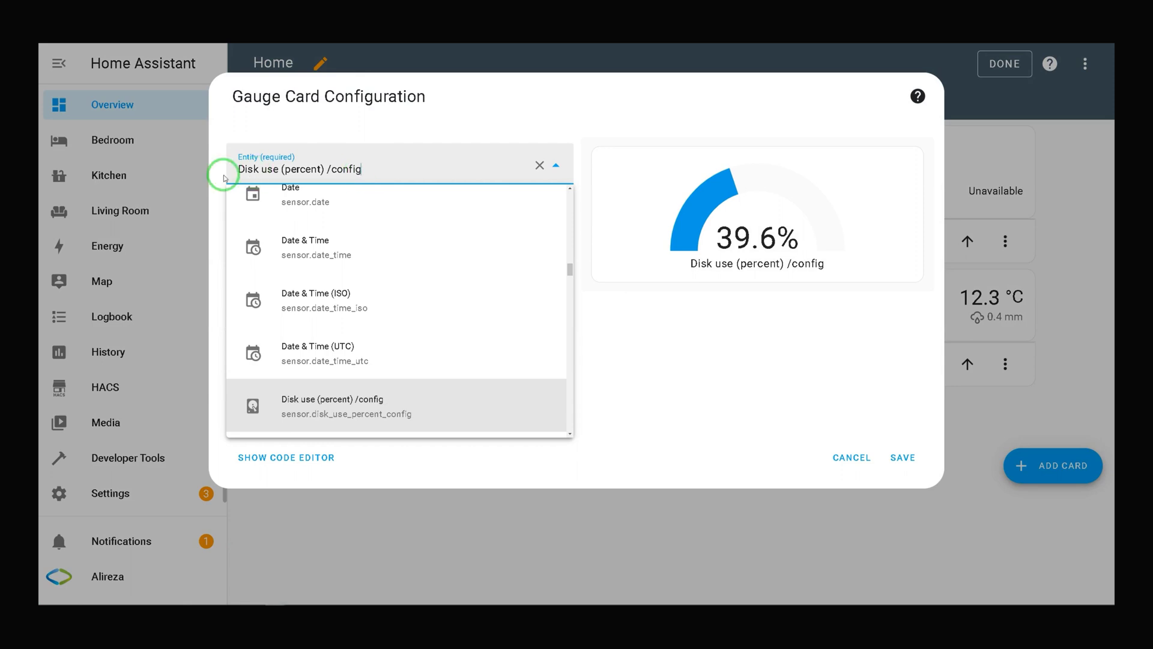
pyautogui.click(758, 367)
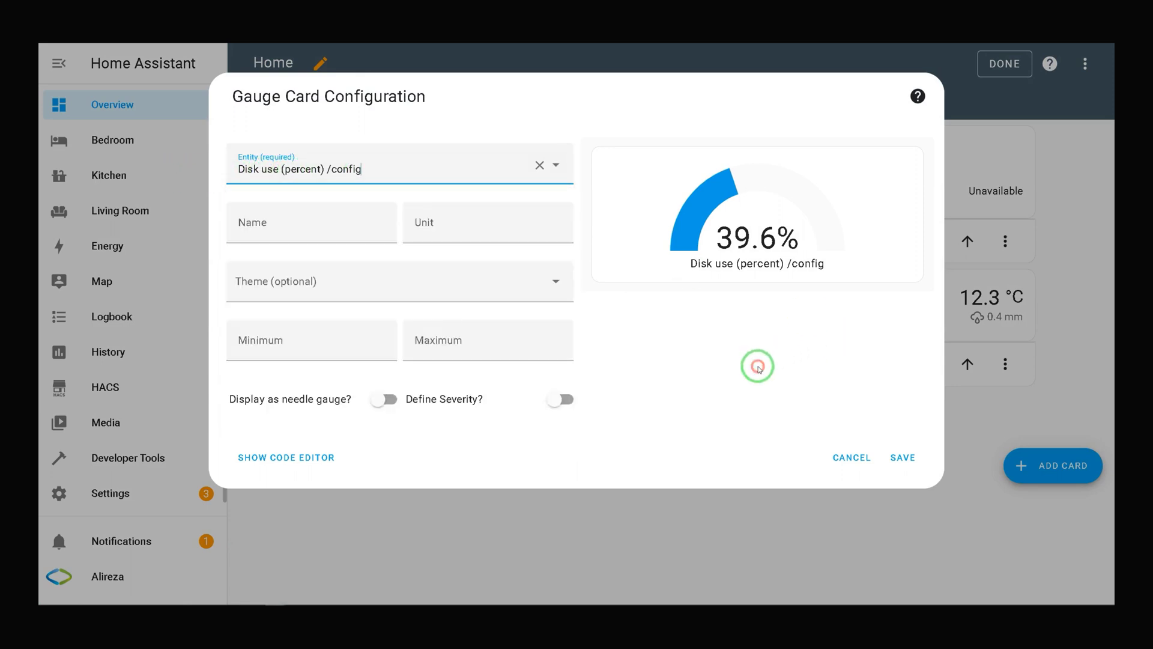
pyautogui.click(905, 459)
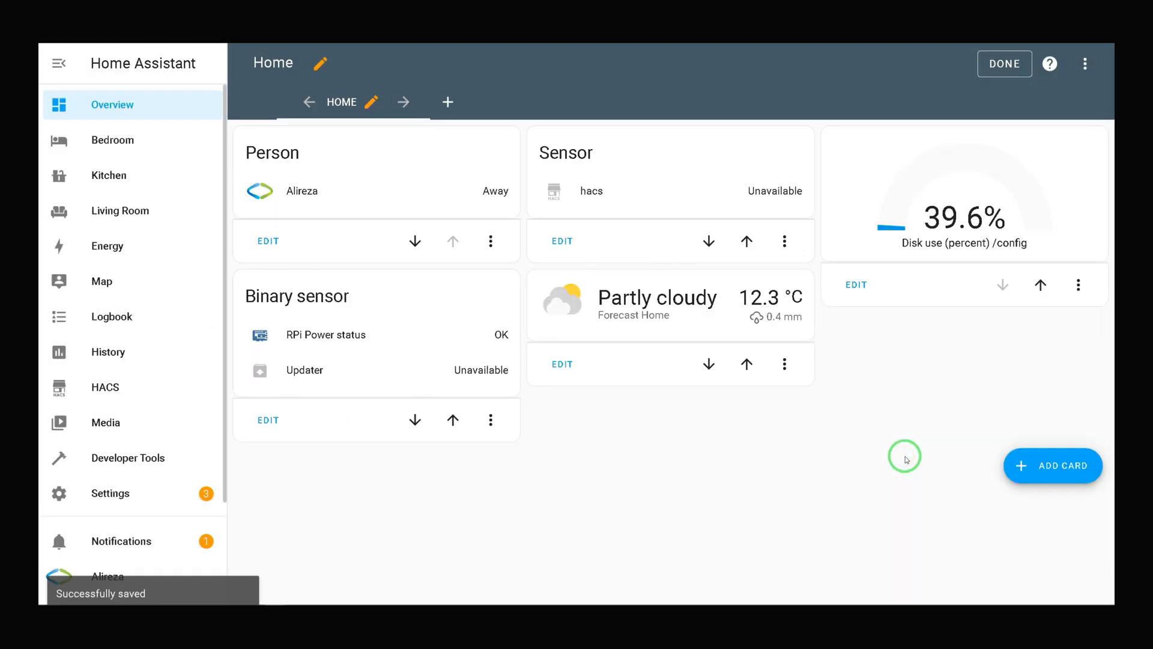
# - Save a second Gauge card for Memory use (percent), reading 68.1%, below the disk gauge
pyautogui.click(1057, 466)
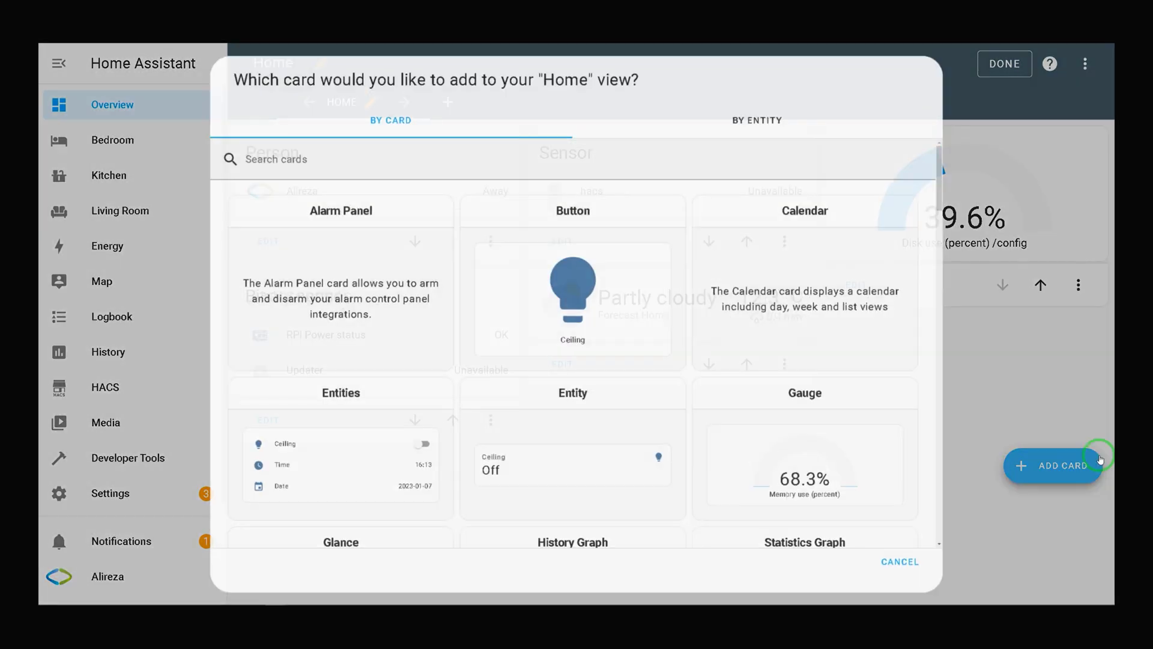
pyautogui.click(889, 409)
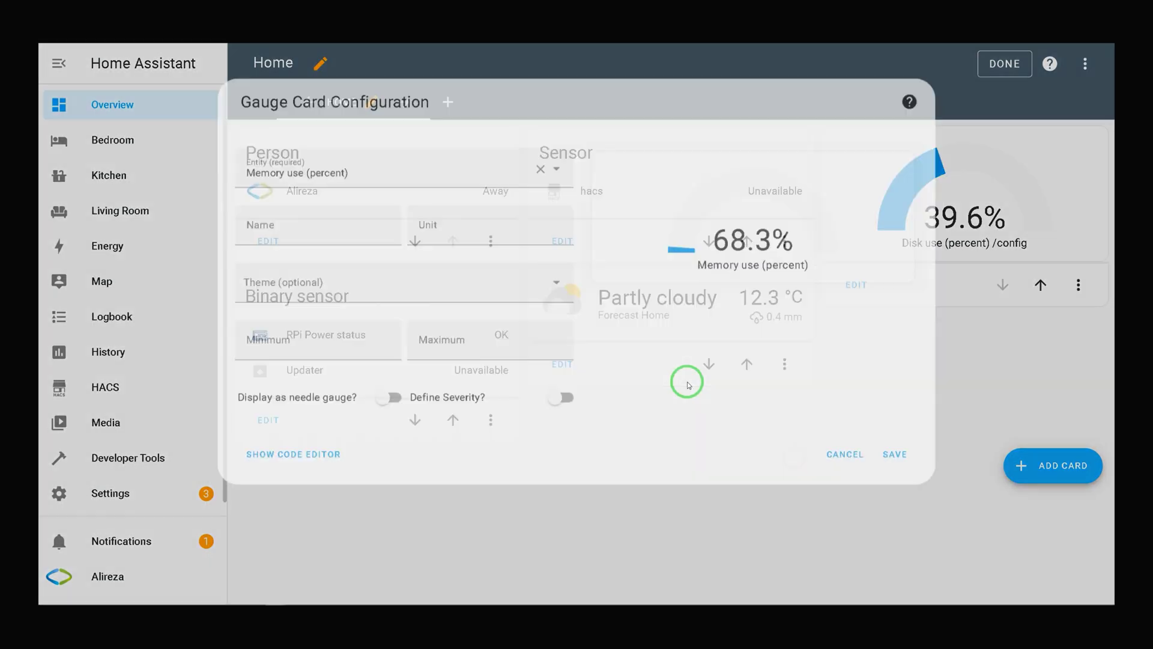
pyautogui.click(322, 172)
pyautogui.click(458, 169)
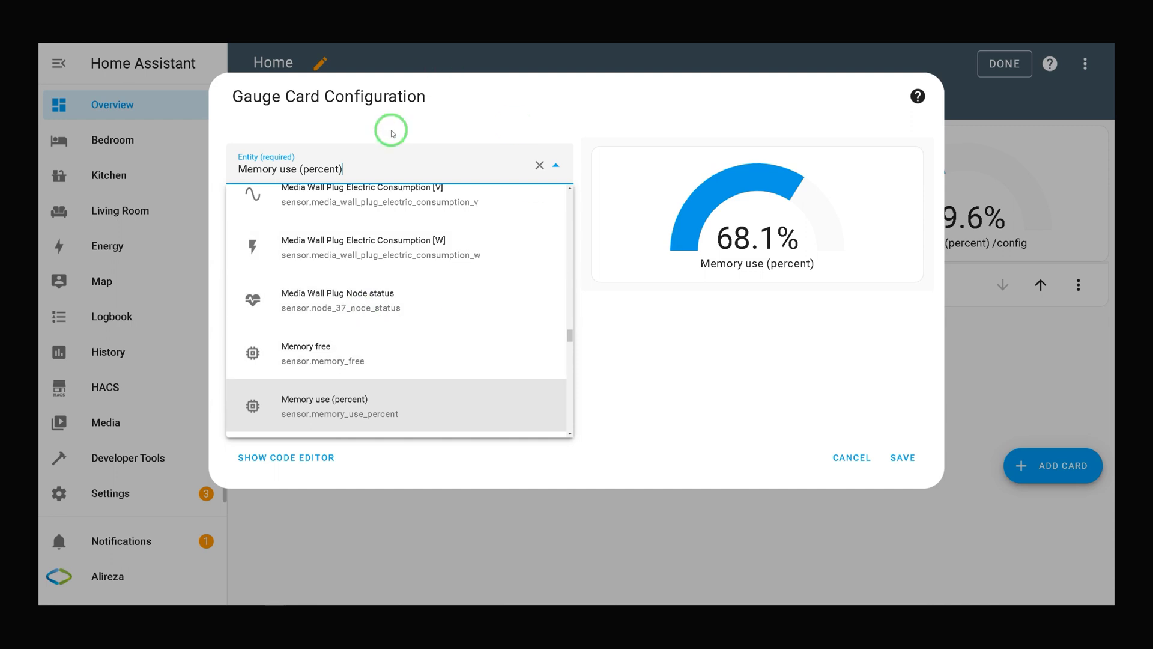
pyautogui.click(388, 406)
pyautogui.click(902, 457)
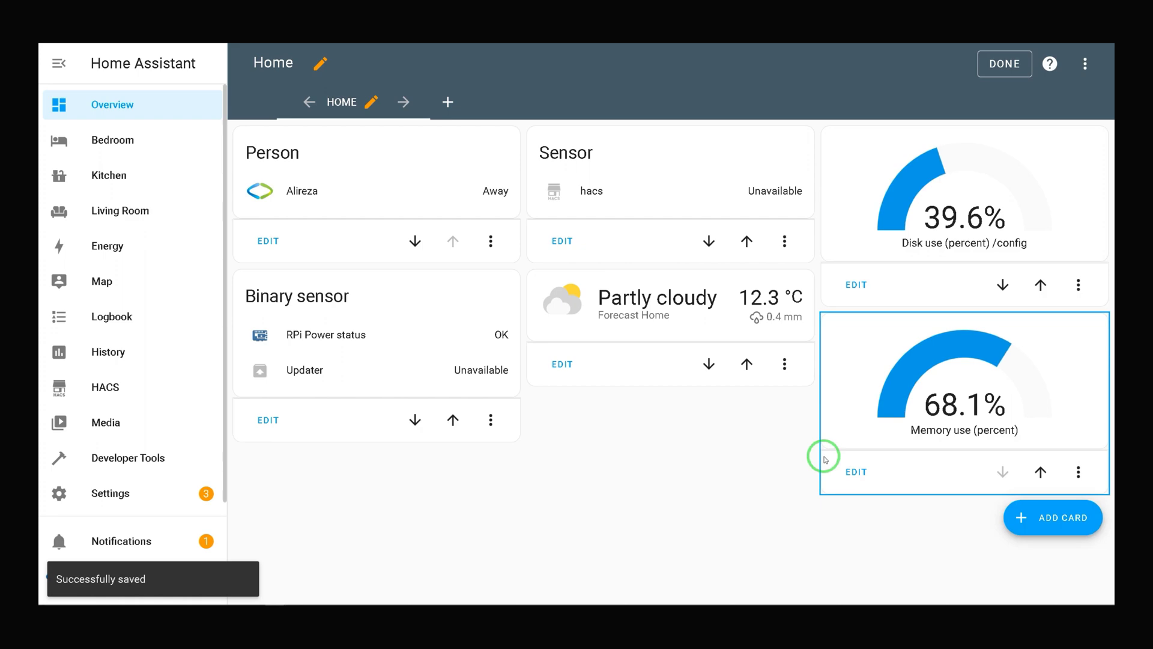
# - Set up a new Sensor card for Swap use (percent), previewing 64.3% with a line graph
pyautogui.click(1075, 516)
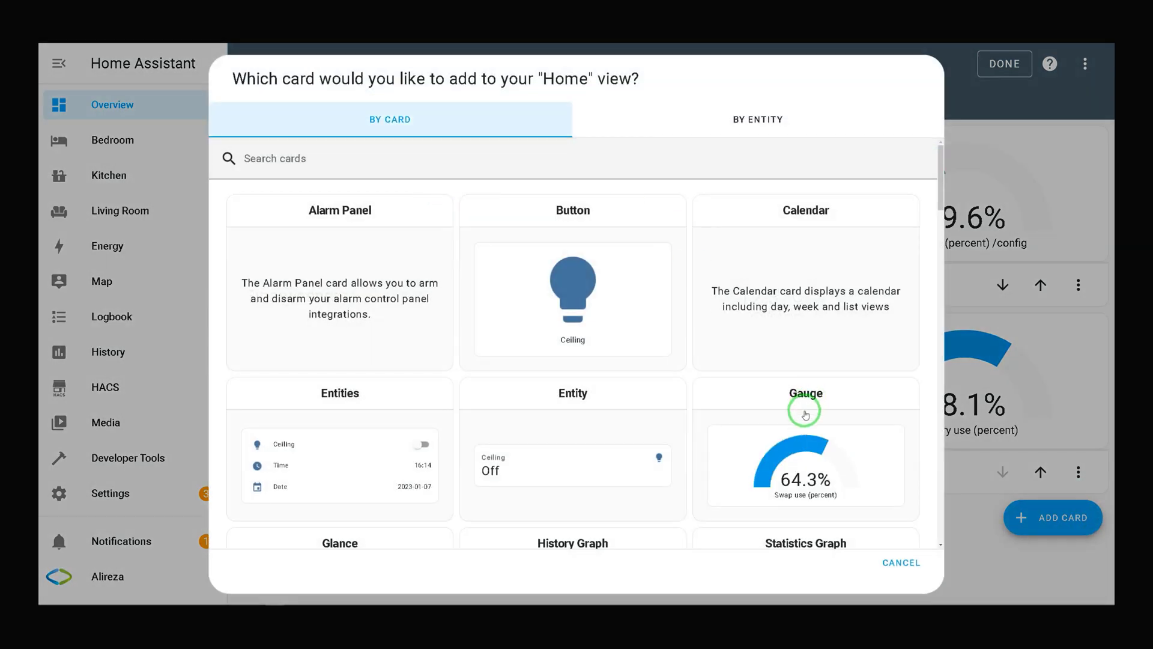
pyautogui.scroll(-5, 811, 402)
pyautogui.scroll(-2, 806, 416)
pyautogui.scroll(-2, 805, 416)
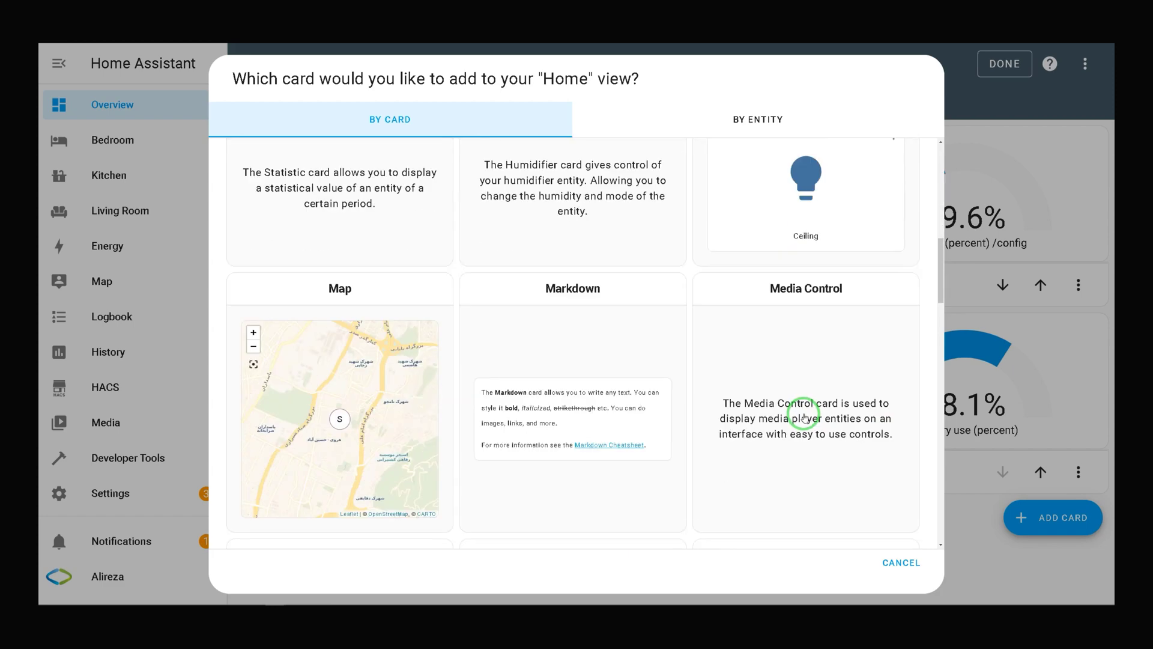
pyautogui.scroll(-1, 806, 416)
pyautogui.scroll(-2, 804, 417)
pyautogui.click(791, 456)
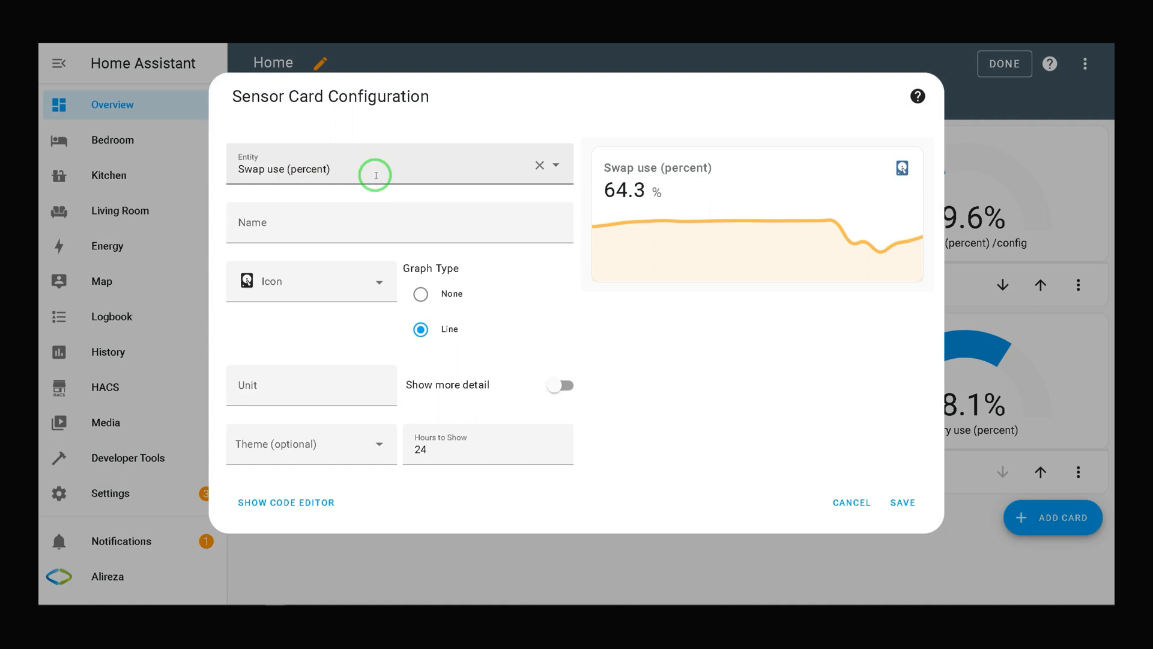
pyautogui.click(372, 171)
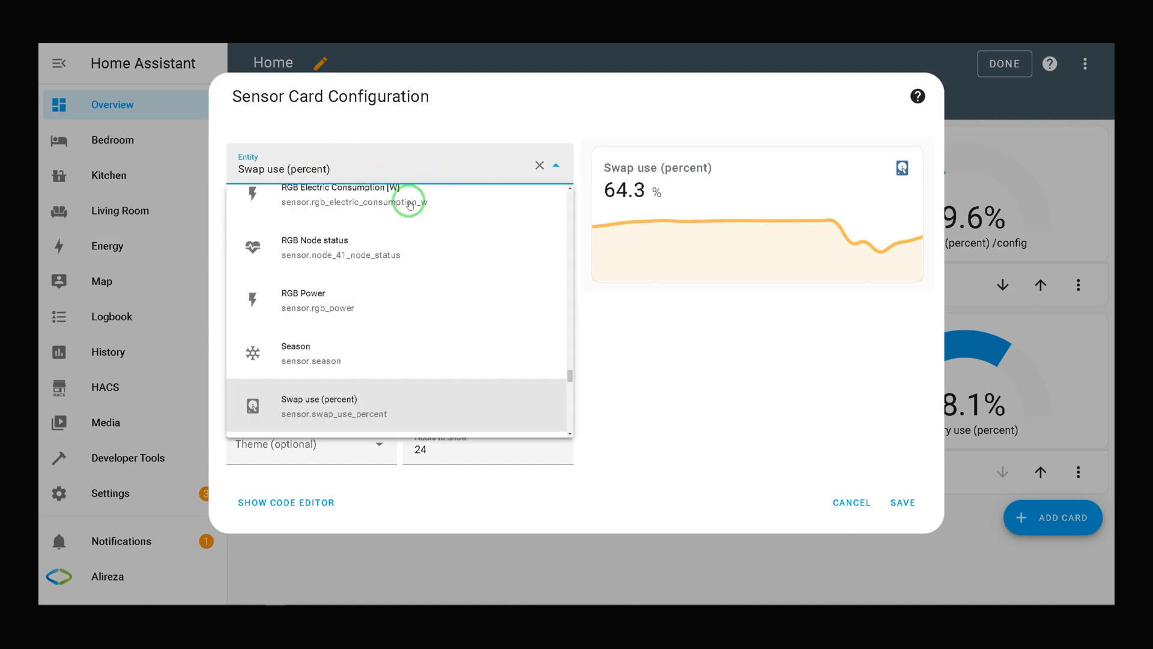
pyautogui.click(321, 401)
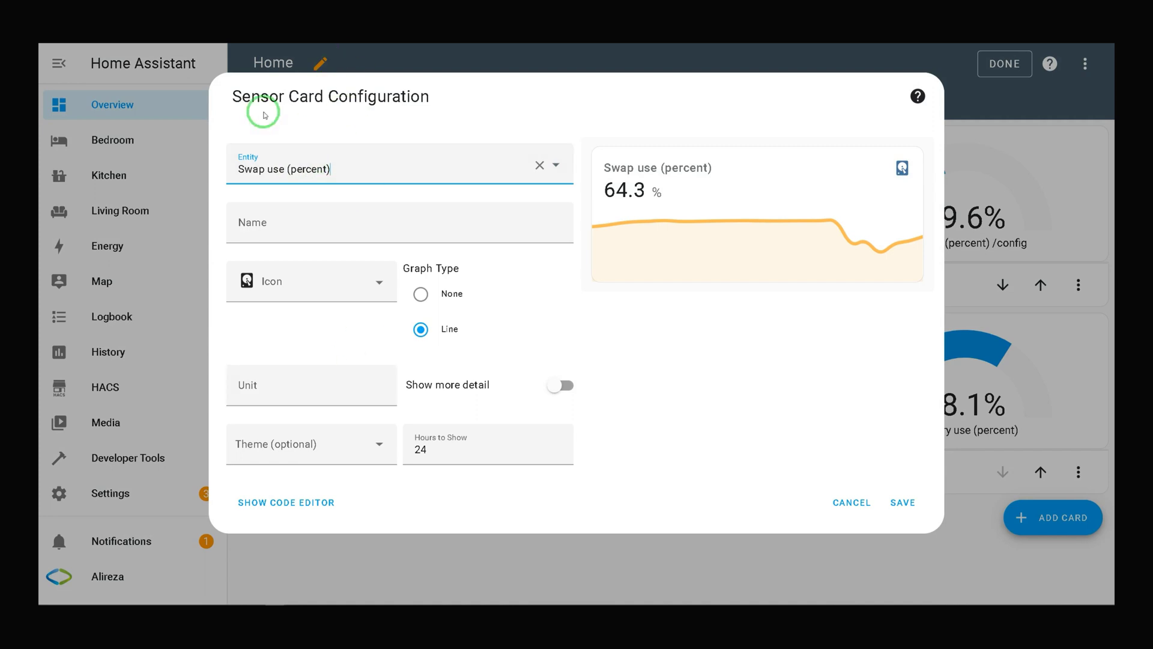
pyautogui.click(907, 499)
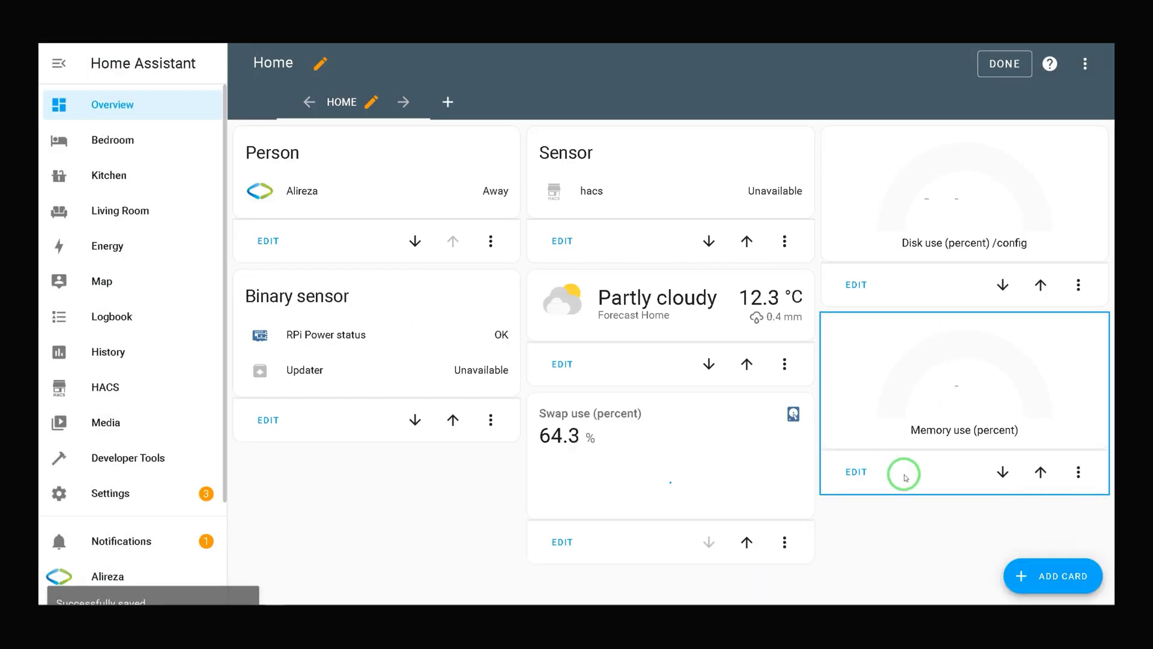